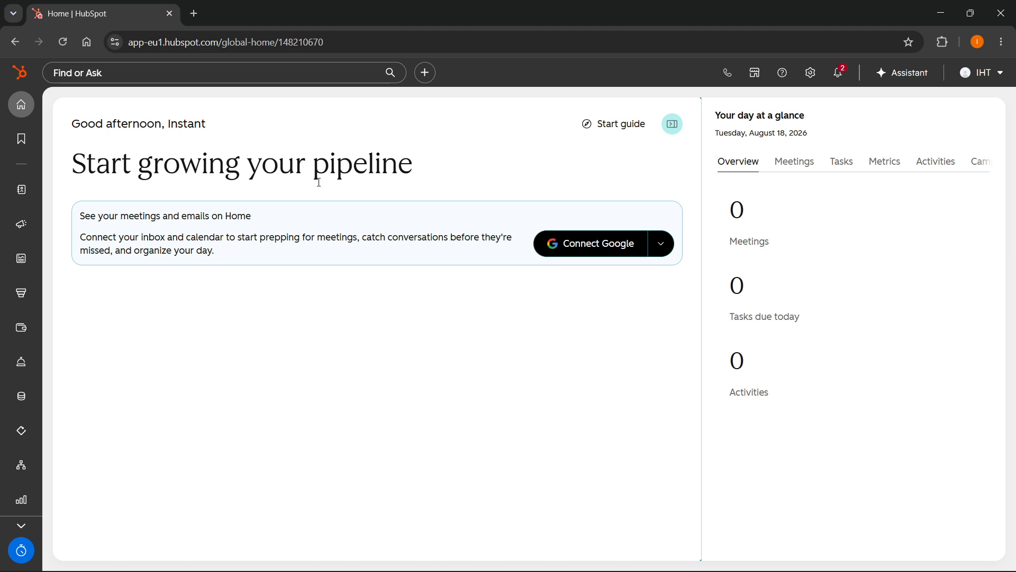
Start creating a new marketing email with the Regular sending method.
{"action": "mouse_move", "coordinate": [19, 226]}
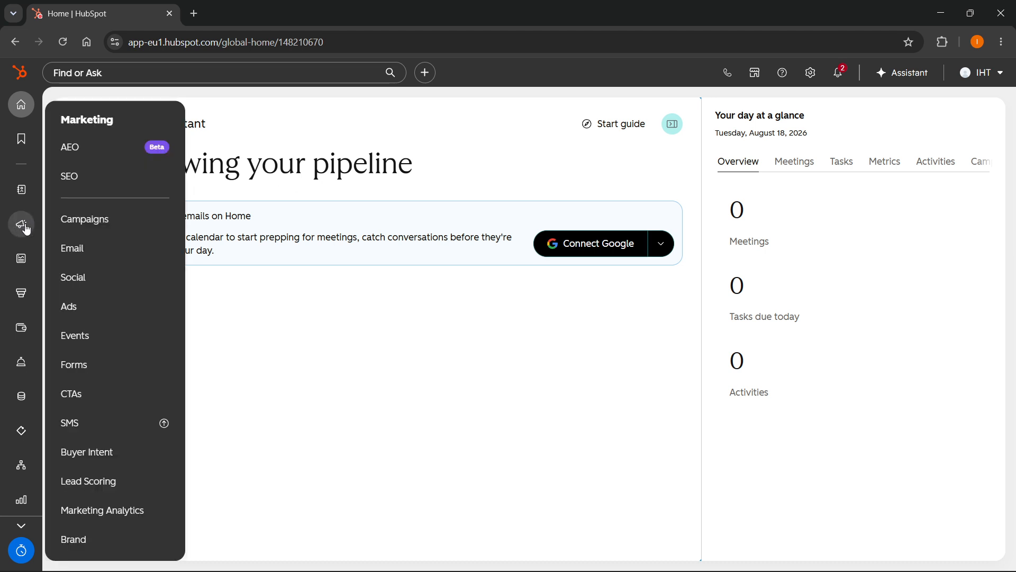
{"action": "left_click", "coordinate": [74, 251]}
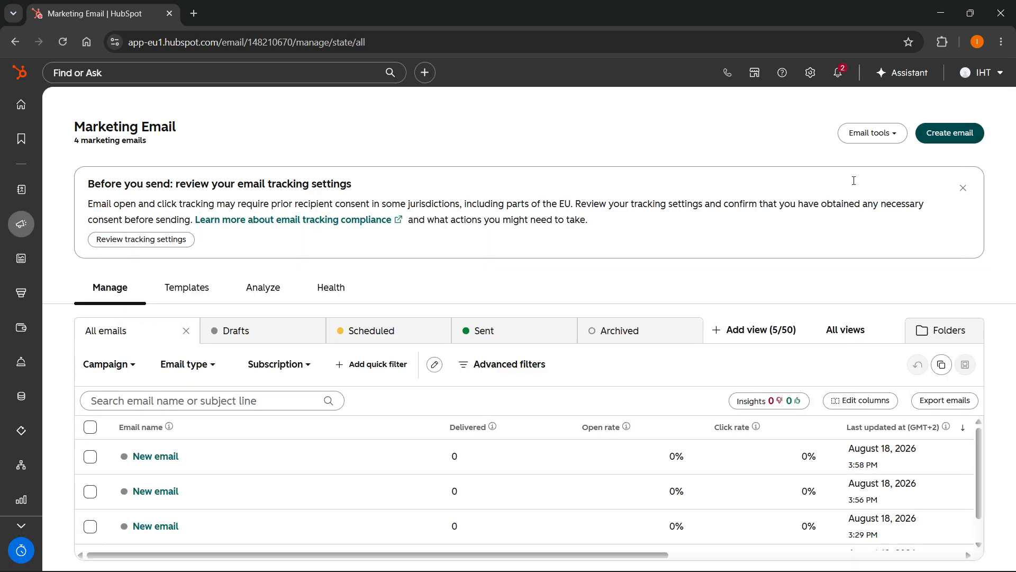
{"action": "left_click", "coordinate": [945, 134]}
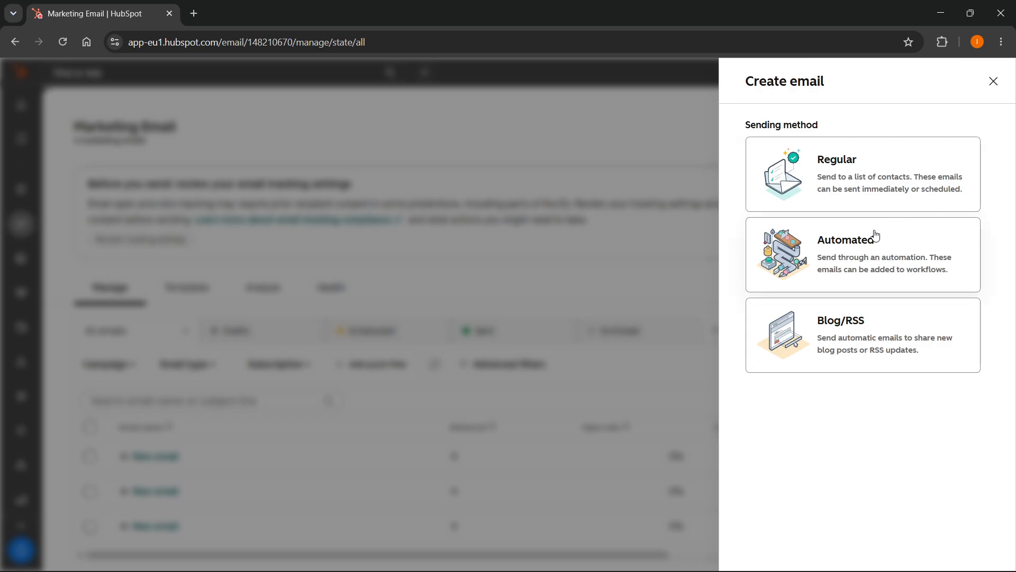
{"action": "left_click", "coordinate": [858, 182]}
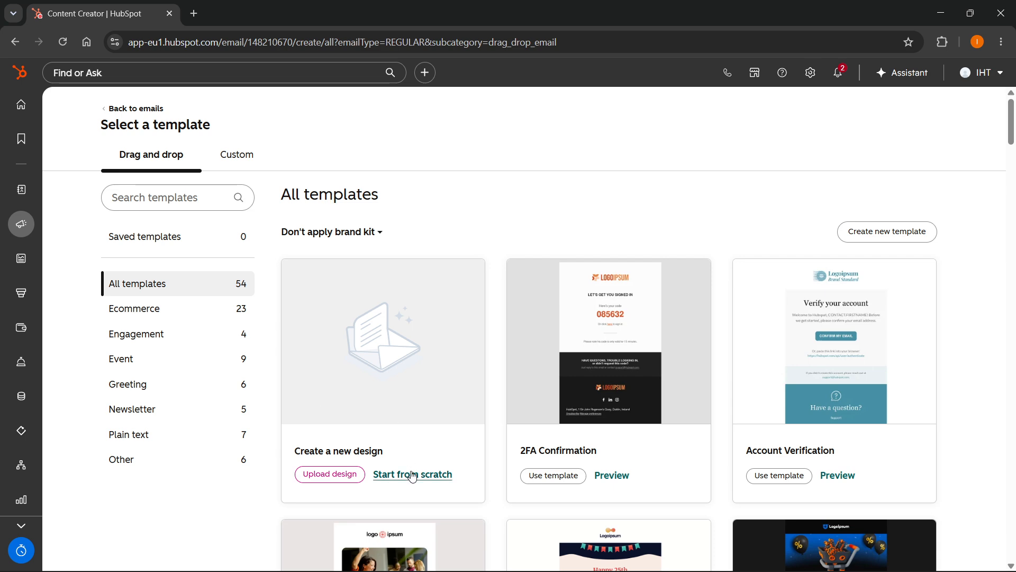
Look through the available drag-and-drop email templates and the options for creating a new design.
{"action": "scroll", "coordinate": [523, 304], "scroll_direction": "down", "scroll_amount": 7}
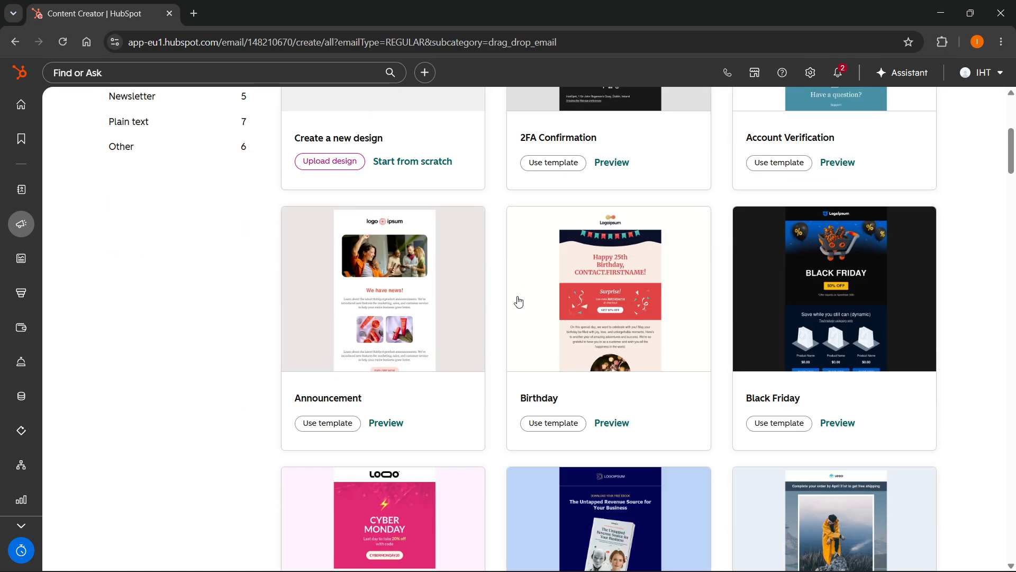
{"action": "scroll", "coordinate": [523, 287], "scroll_direction": "down", "scroll_amount": 20}
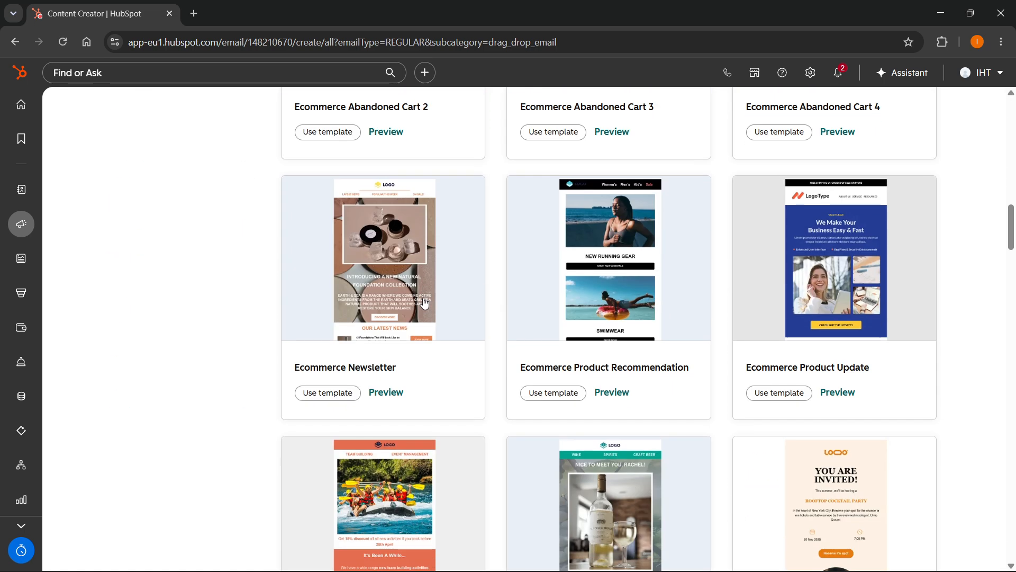
{"action": "scroll", "coordinate": [423, 301], "scroll_direction": "down", "scroll_amount": 5}
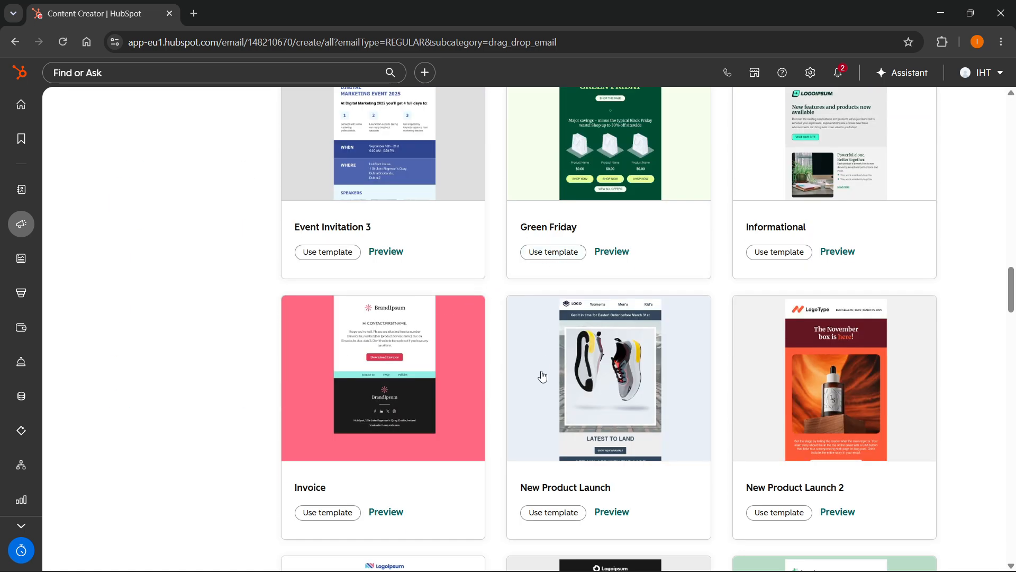
{"action": "scroll", "coordinate": [545, 363], "scroll_direction": "down", "scroll_amount": 5}
{"action": "scroll", "coordinate": [542, 370], "scroll_direction": "up", "scroll_amount": 20}
{"action": "scroll", "coordinate": [540, 377], "scroll_direction": "up", "scroll_amount": 3}
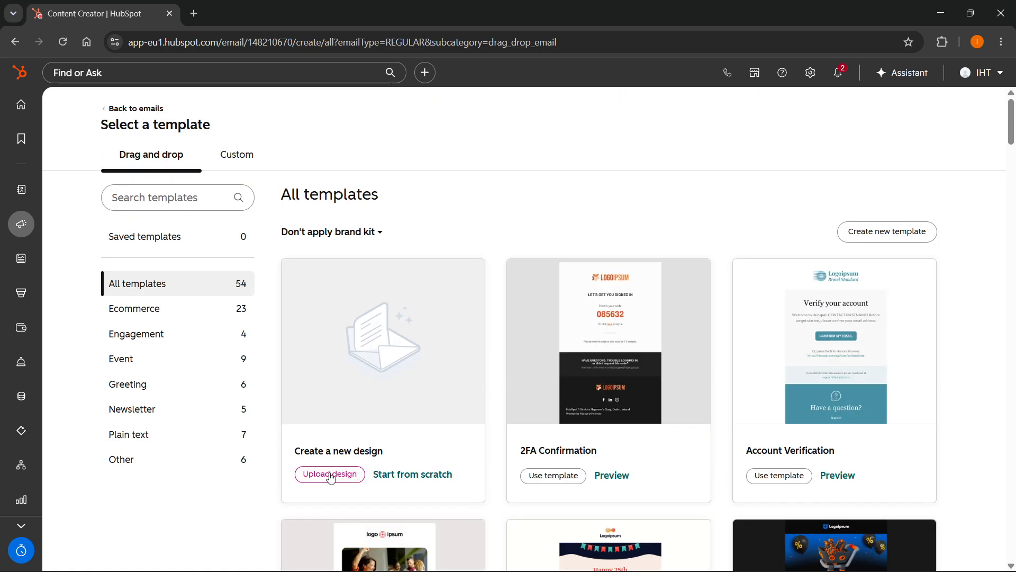
{"action": "scroll", "coordinate": [333, 478], "scroll_direction": "down", "scroll_amount": 5}
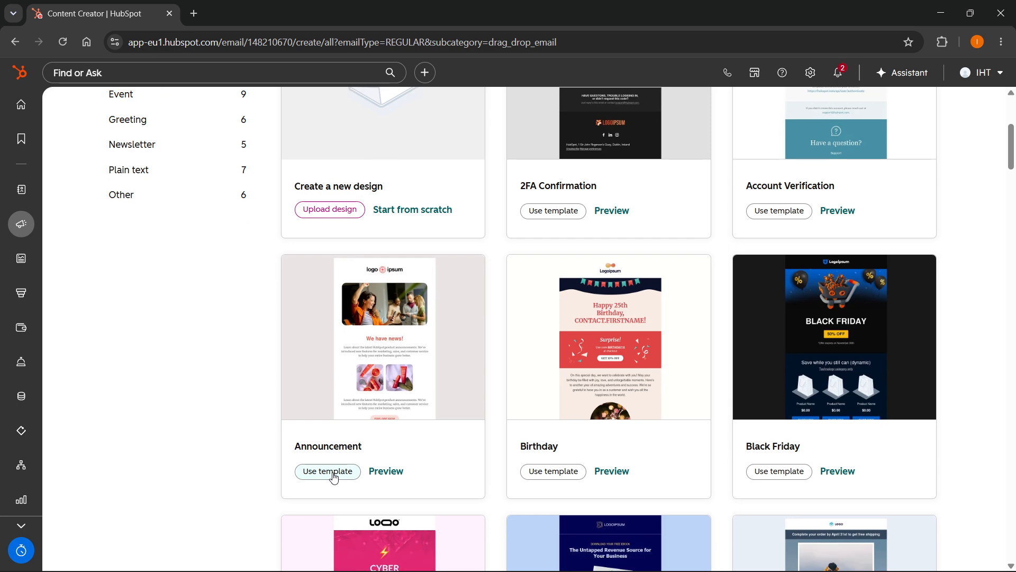
{"action": "scroll", "coordinate": [308, 381], "scroll_direction": "up", "scroll_amount": 5}
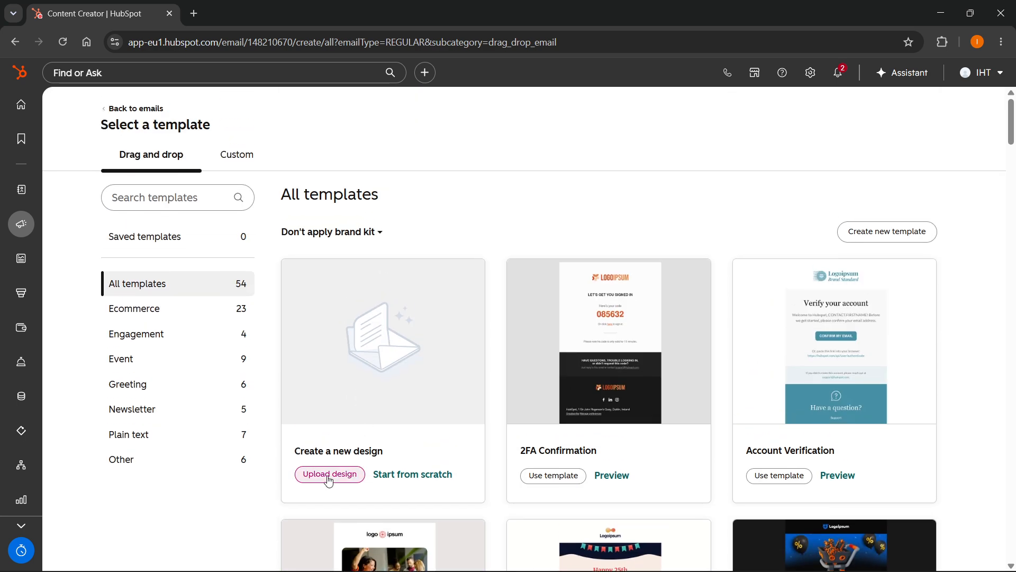
Dismiss the HTML design upload and start the email design from scratch.
{"action": "left_click", "coordinate": [329, 474]}
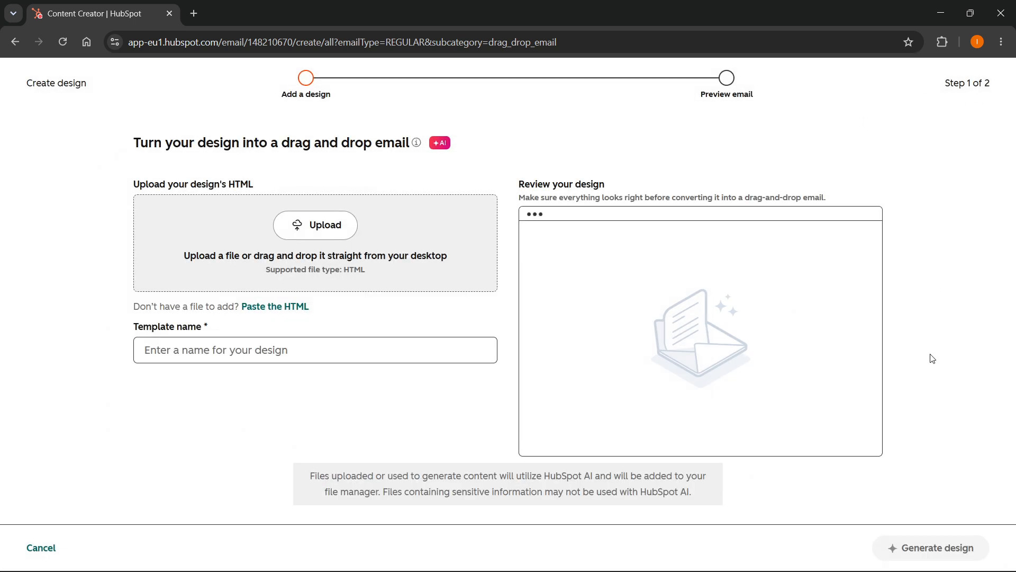
{"action": "left_click", "coordinate": [41, 546]}
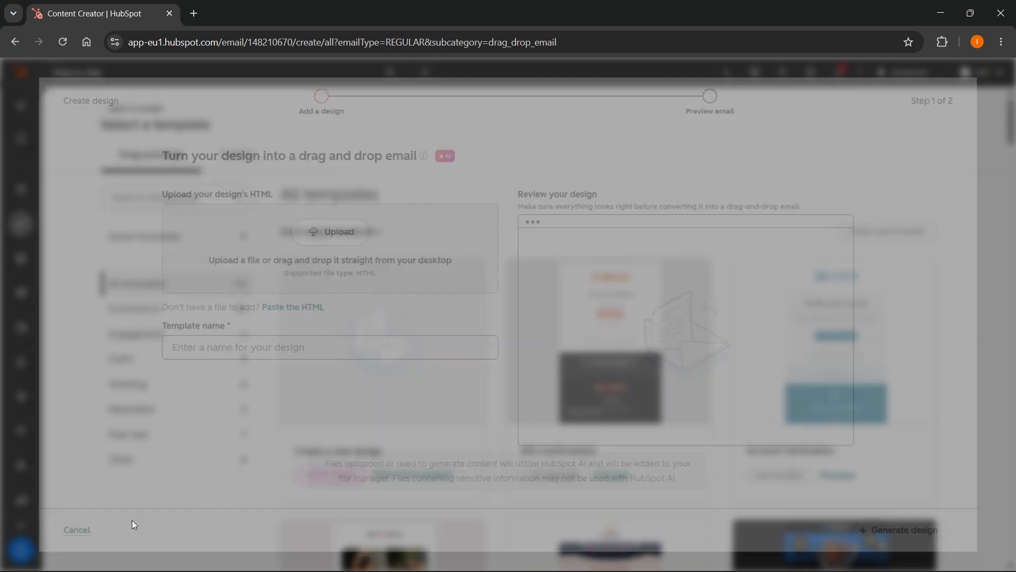
{"action": "left_click", "coordinate": [412, 474]}
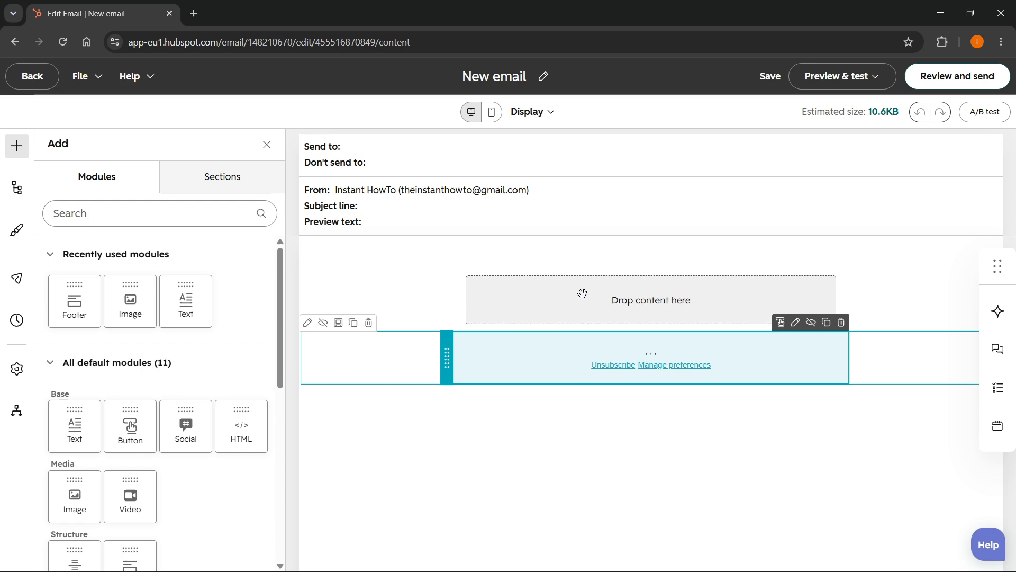
Review the default sections and modules, and add an Image module to the email's empty content area.
{"action": "left_click", "coordinate": [15, 156]}
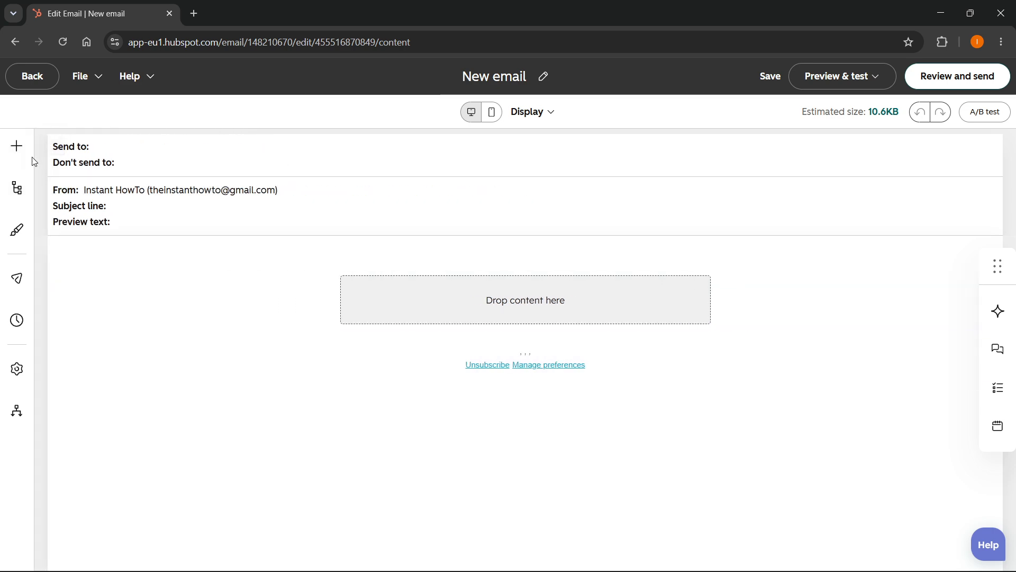
{"action": "left_click", "coordinate": [16, 148]}
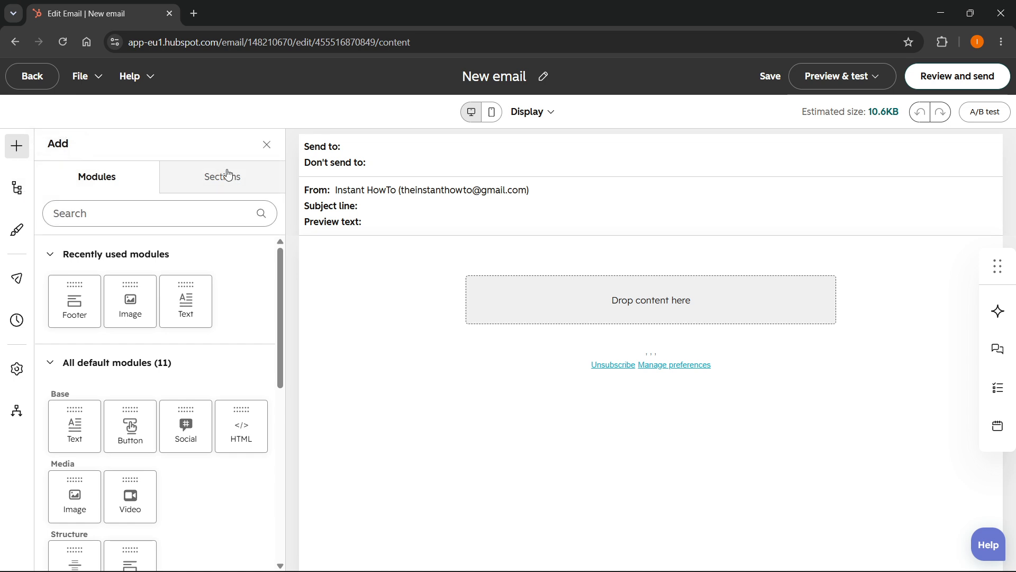
{"action": "left_click", "coordinate": [183, 176]}
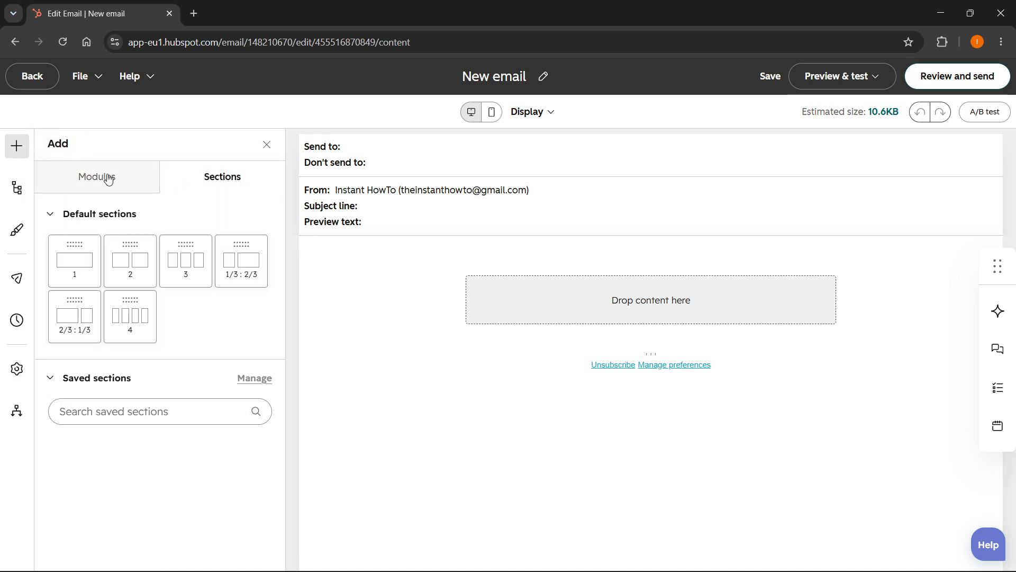
{"action": "left_click", "coordinate": [91, 180]}
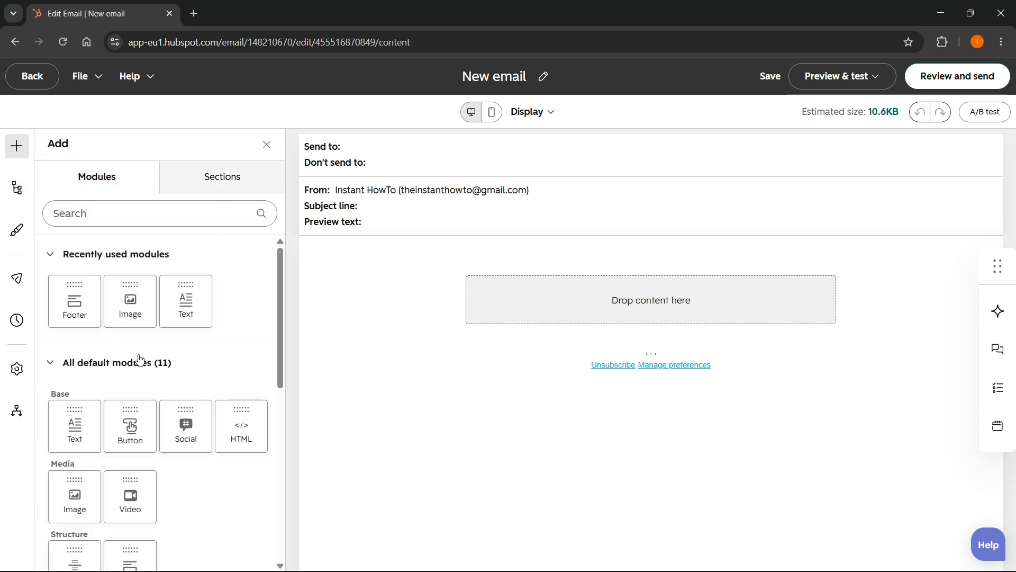
{"action": "left_click_drag", "start_coordinate": [134, 306], "coordinate": [615, 297]}
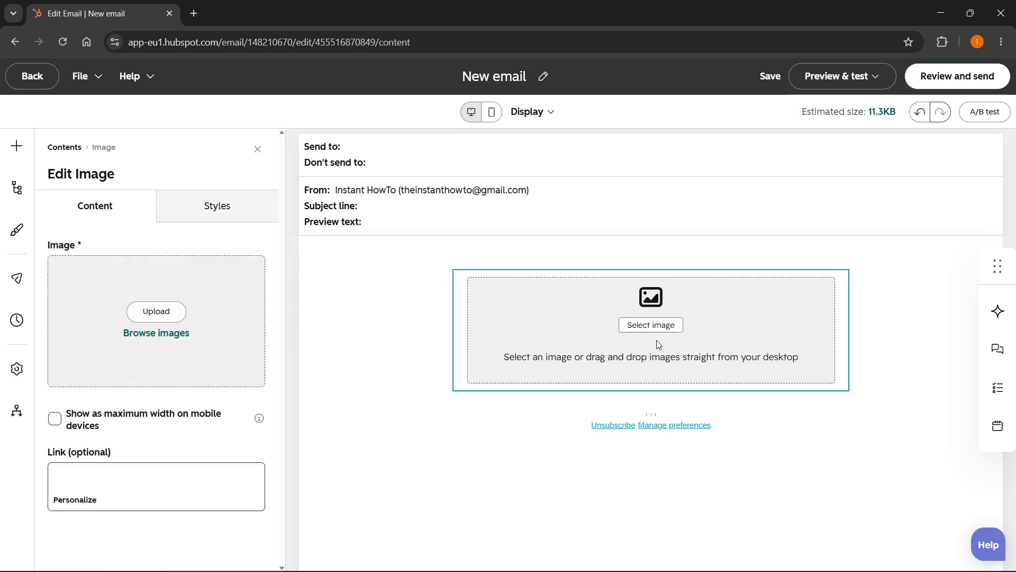
Add a Text module directly below the image placeholder in the email body.
{"action": "left_click", "coordinate": [546, 407]}
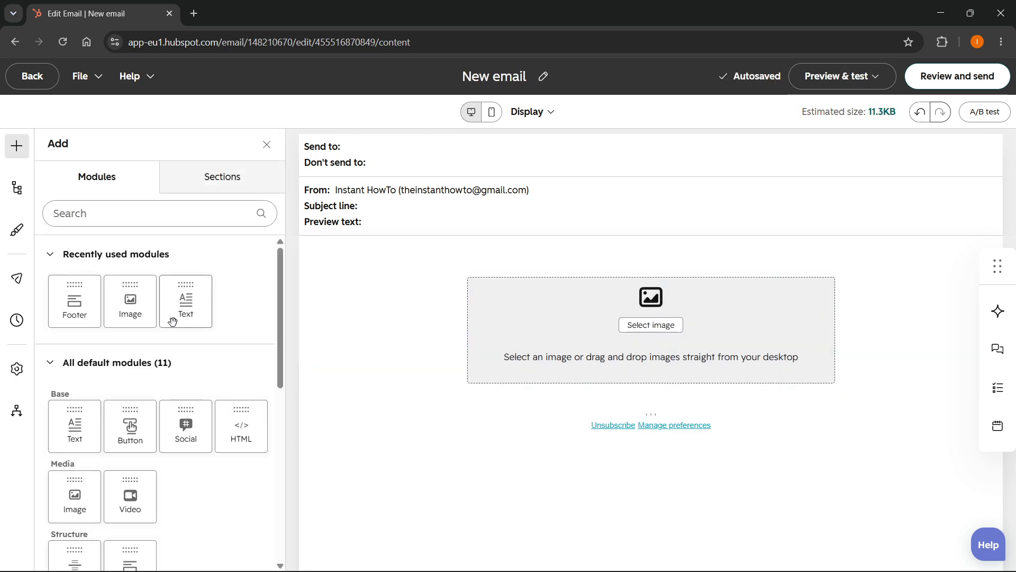
{"action": "scroll", "coordinate": [154, 349], "scroll_direction": "down", "scroll_amount": 4}
{"action": "scroll", "coordinate": [152, 352], "scroll_direction": "up", "scroll_amount": 4}
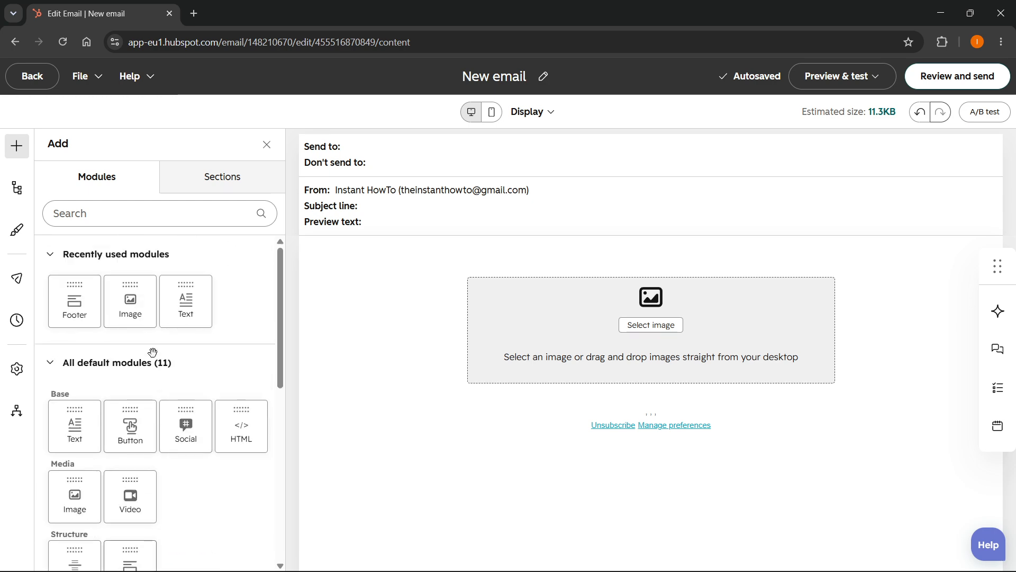
{"action": "scroll", "coordinate": [159, 392], "scroll_direction": "down", "scroll_amount": 1}
{"action": "left_click_drag", "start_coordinate": [91, 374], "coordinate": [576, 384]}
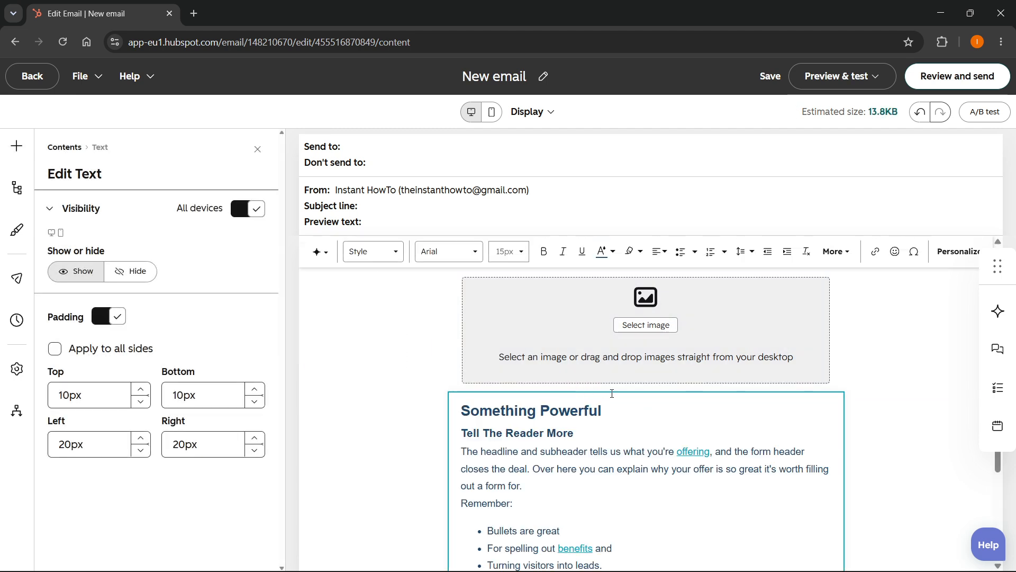
Try adding a second Footer module below the text block and delete the duplicate footer.
{"action": "scroll", "coordinate": [611, 392], "scroll_direction": "down", "scroll_amount": 3}
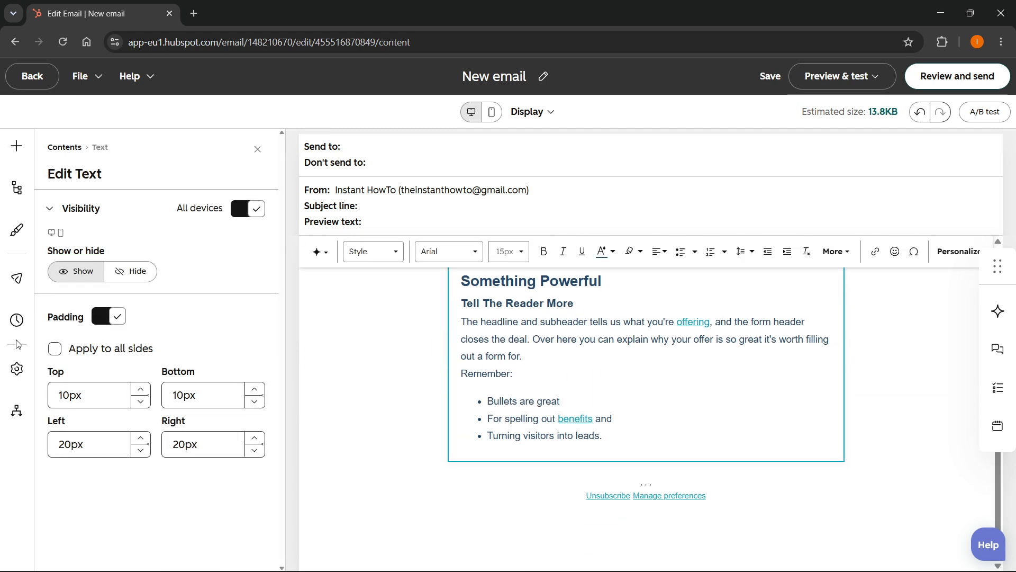
{"action": "left_click", "coordinate": [16, 147]}
{"action": "scroll", "coordinate": [103, 344], "scroll_direction": "down", "scroll_amount": 2}
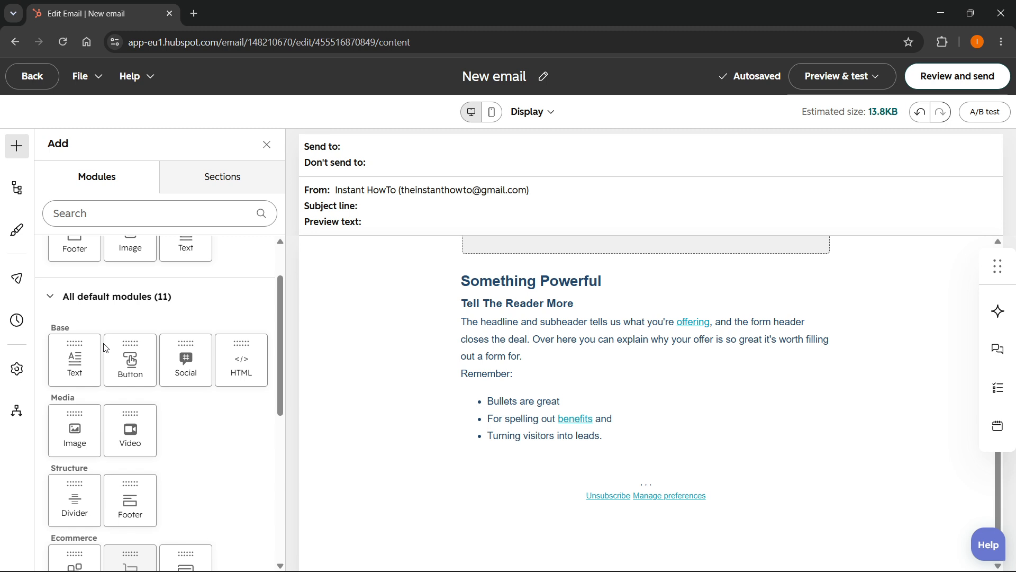
{"action": "scroll", "coordinate": [106, 347], "scroll_direction": "down", "scroll_amount": 3}
{"action": "left_click_drag", "start_coordinate": [130, 434], "coordinate": [627, 471]}
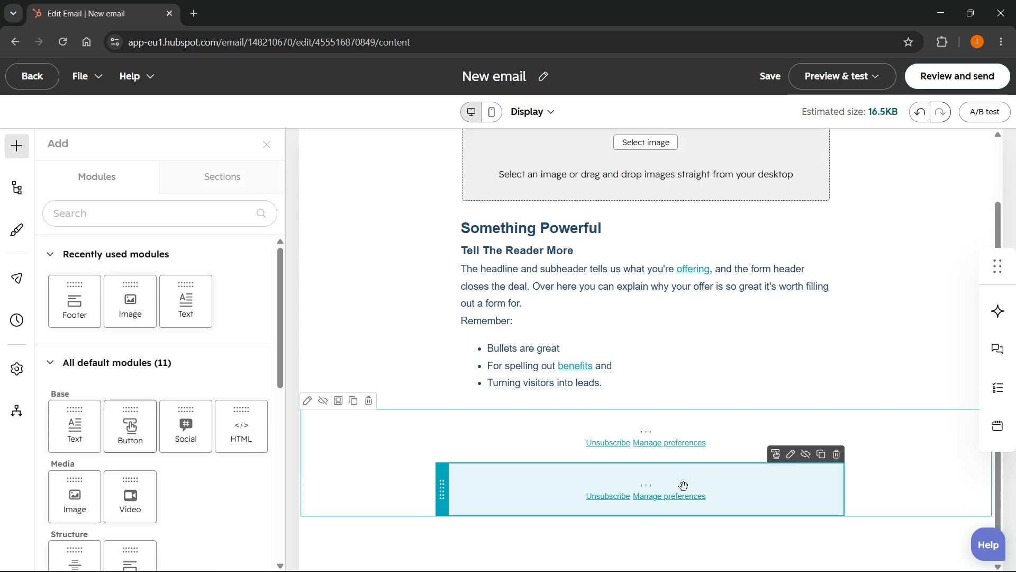
{"action": "left_click", "coordinate": [836, 454]}
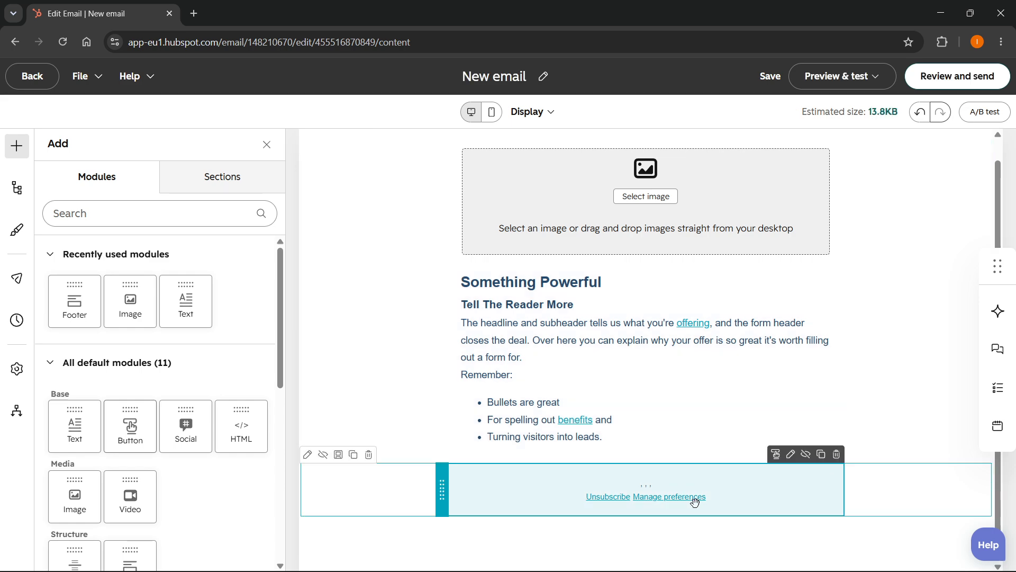
{"action": "scroll", "coordinate": [695, 502], "scroll_direction": "up", "scroll_amount": 3}
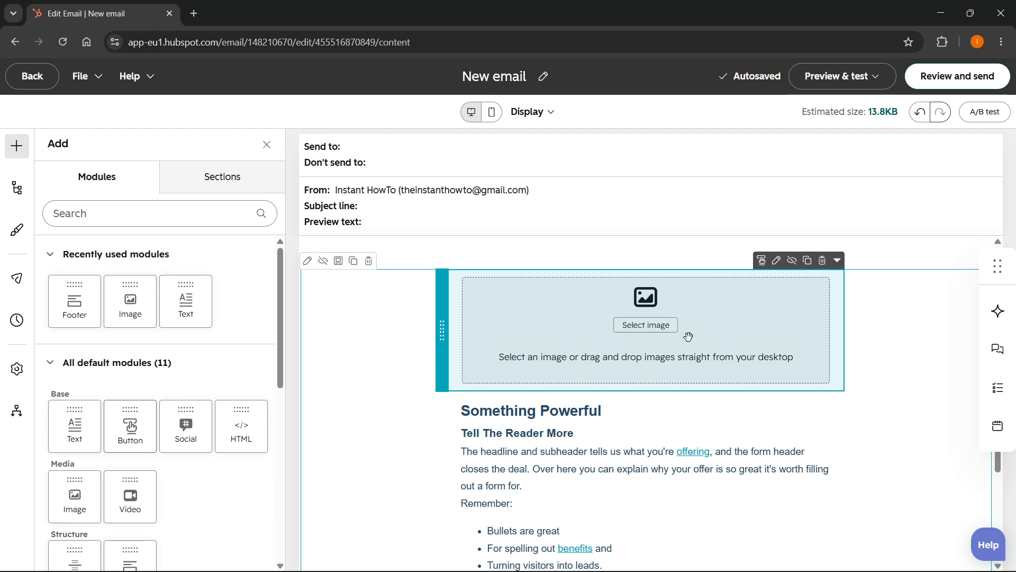
{"action": "left_click", "coordinate": [853, 297]}
{"action": "left_click", "coordinate": [618, 328]}
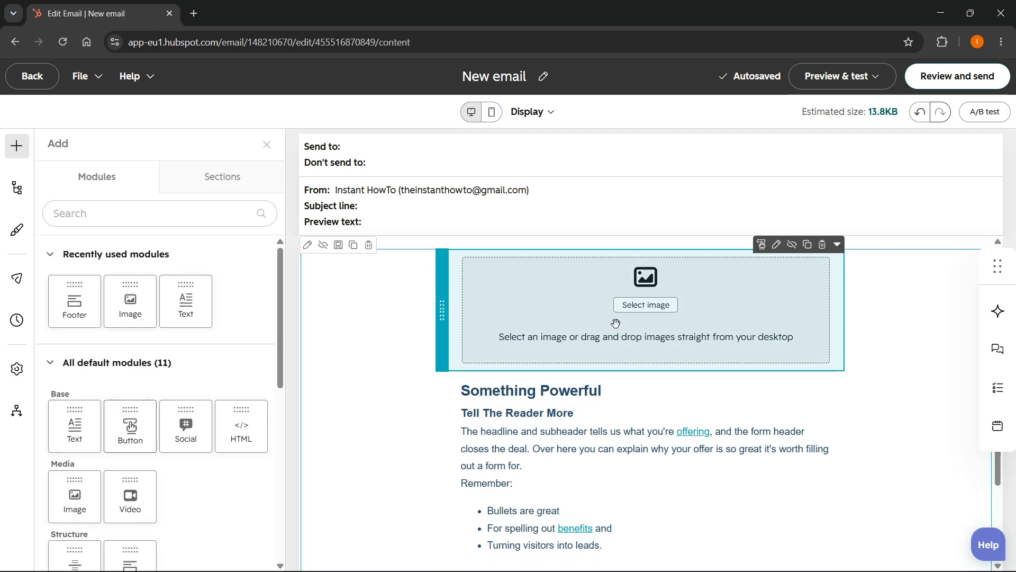
{"action": "scroll", "coordinate": [154, 404], "scroll_direction": "down", "scroll_amount": 1}
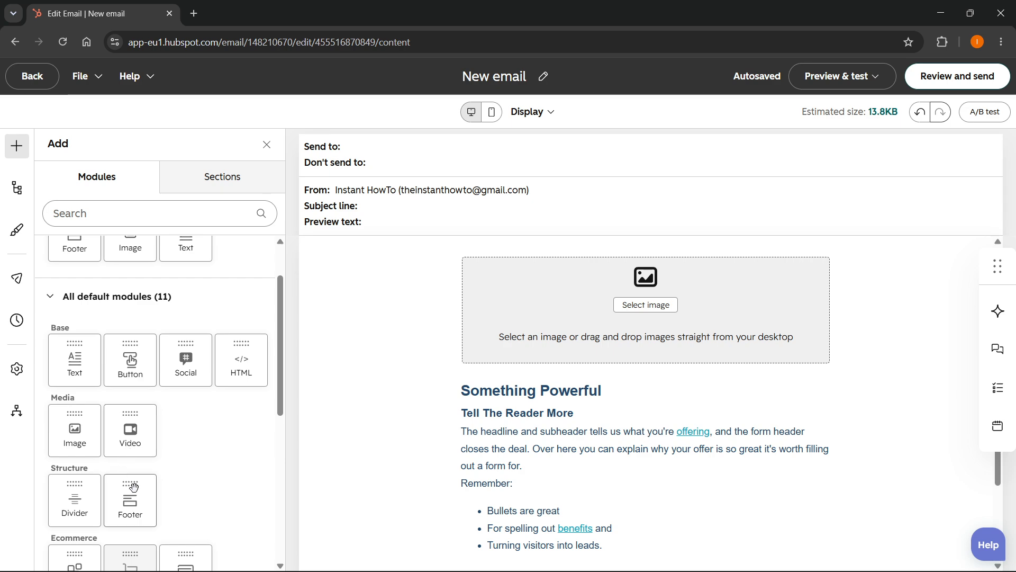
{"action": "scroll", "coordinate": [124, 477], "scroll_direction": "down", "scroll_amount": 1}
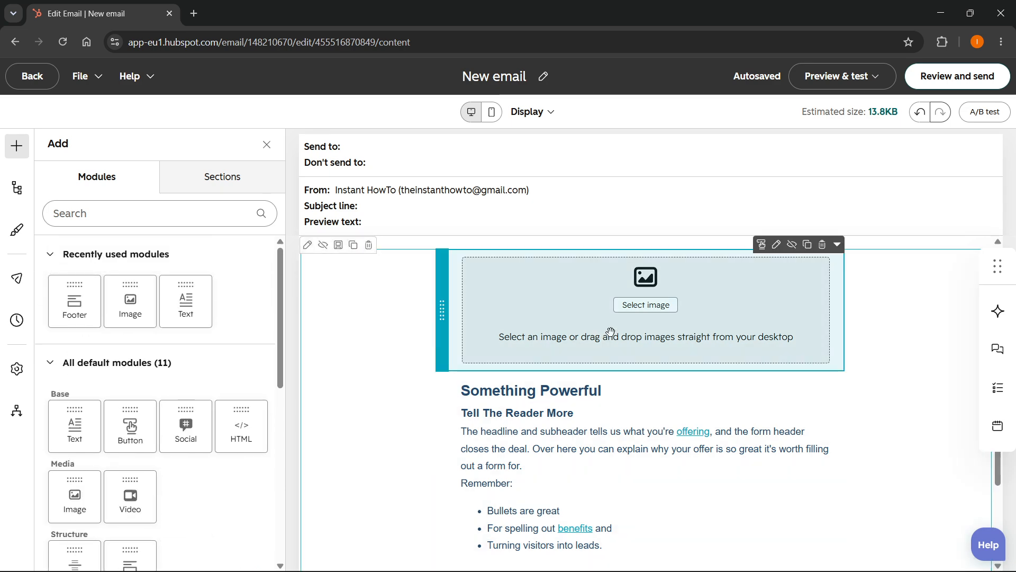
Upload 1.png from the Downloads folder into the email's Image module.
{"action": "left_click", "coordinate": [642, 309]}
{"action": "left_click", "coordinate": [375, 262]}
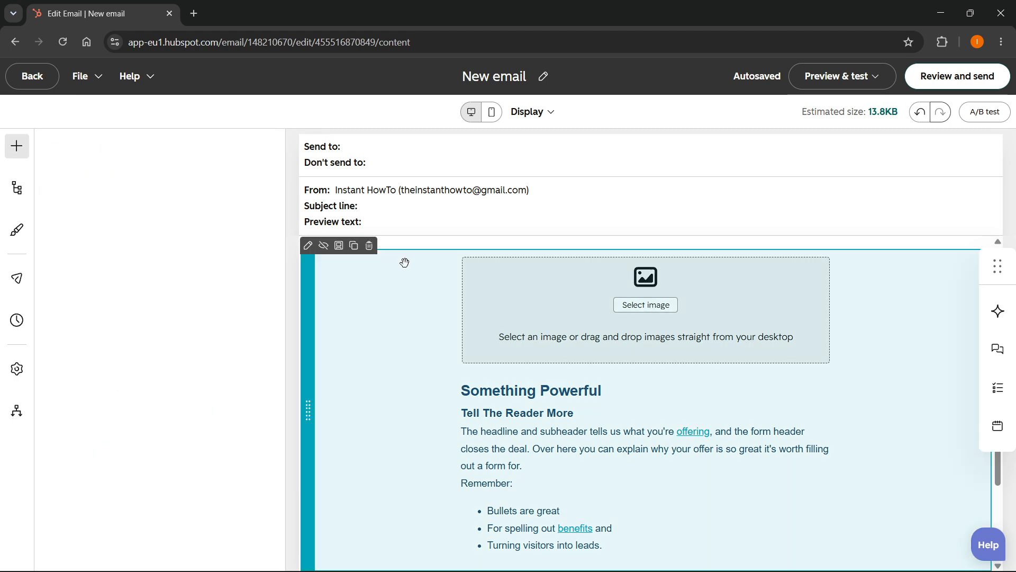
{"action": "left_click", "coordinate": [500, 283]}
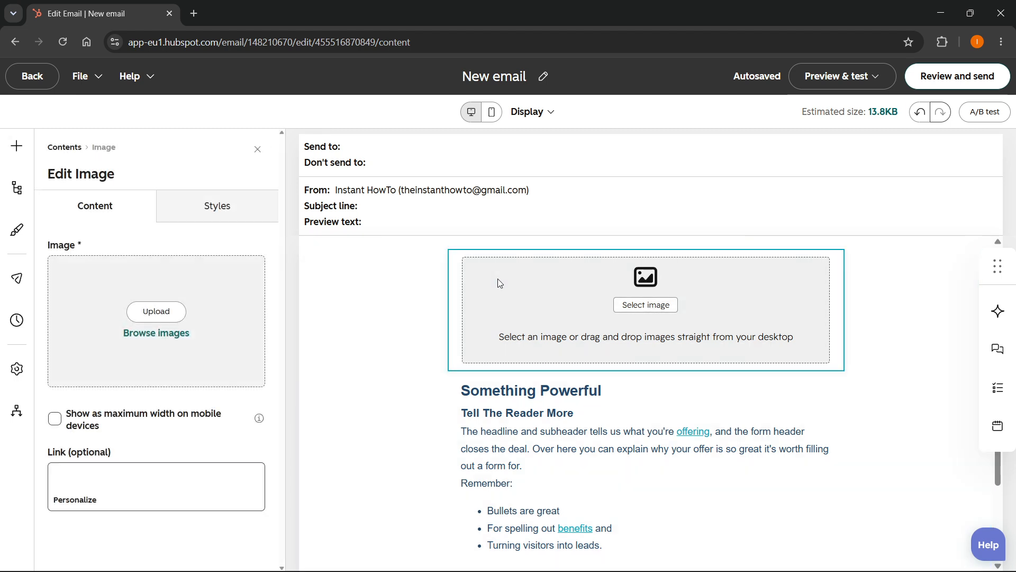
{"action": "left_click", "coordinate": [150, 313]}
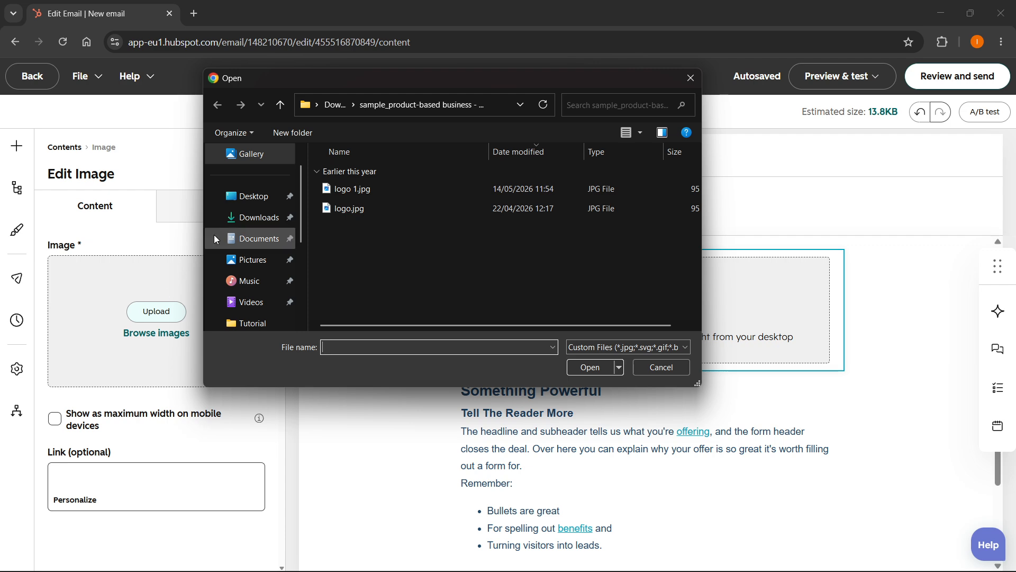
{"action": "left_click", "coordinate": [232, 221]}
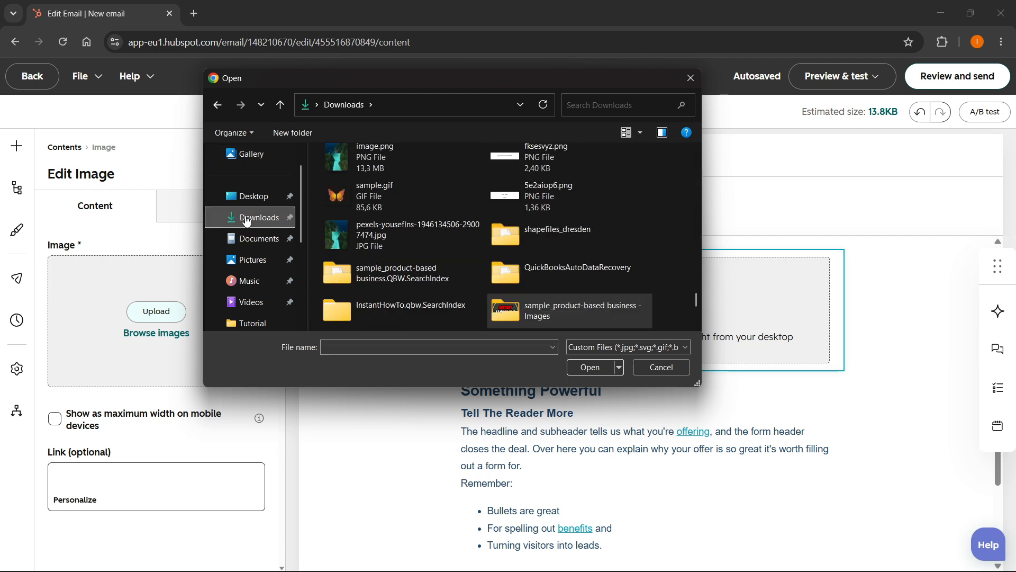
{"action": "scroll", "coordinate": [367, 199], "scroll_direction": "down", "scroll_amount": 3}
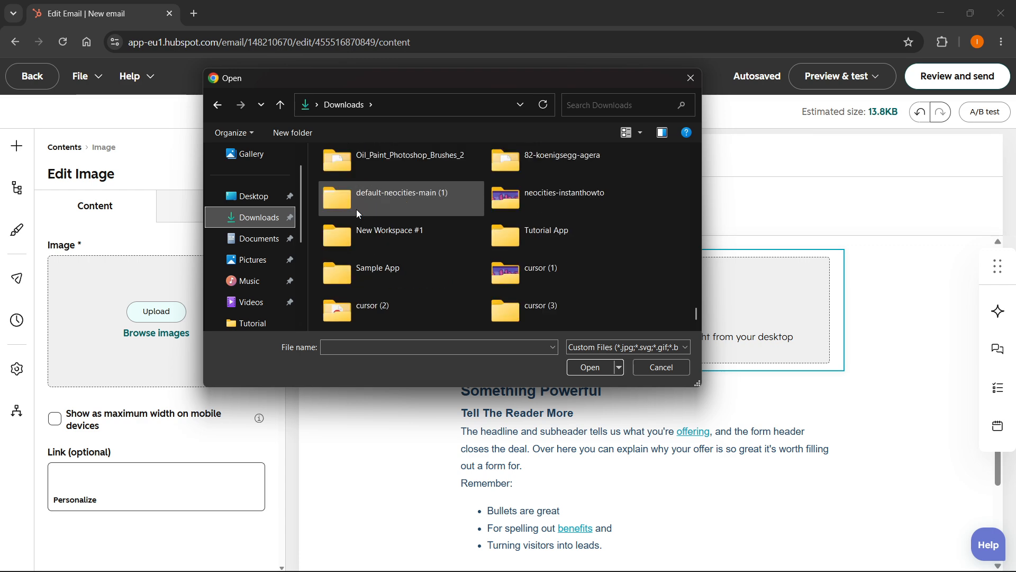
{"action": "scroll", "coordinate": [357, 209], "scroll_direction": "up", "scroll_amount": 3}
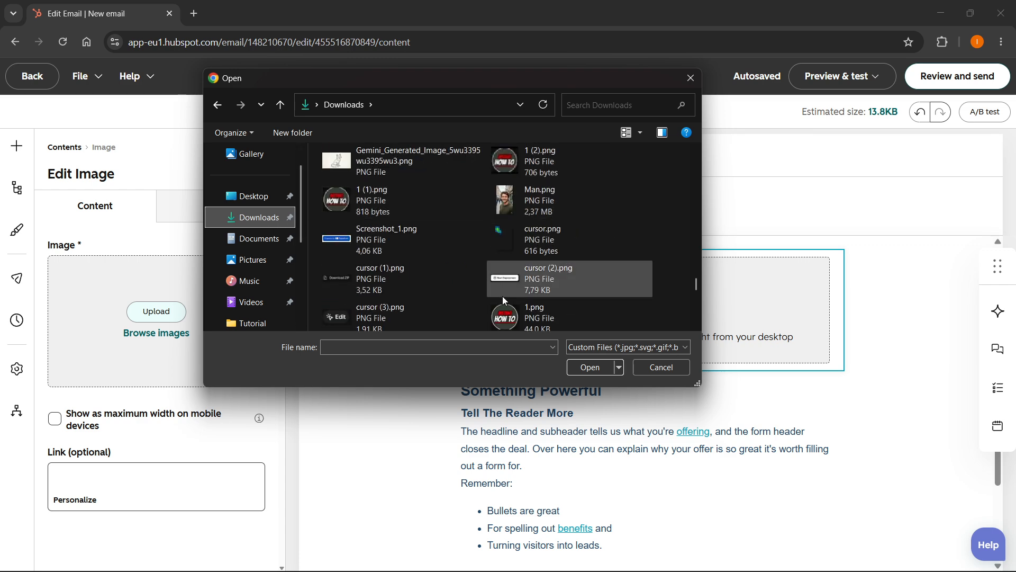
{"action": "left_click", "coordinate": [529, 316]}
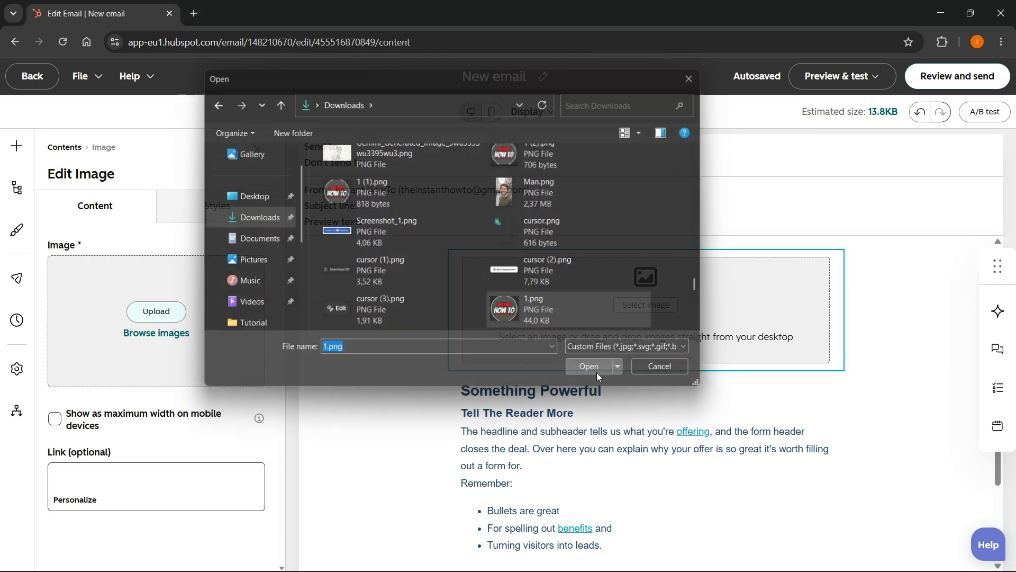
{"action": "left_click", "coordinate": [596, 371]}
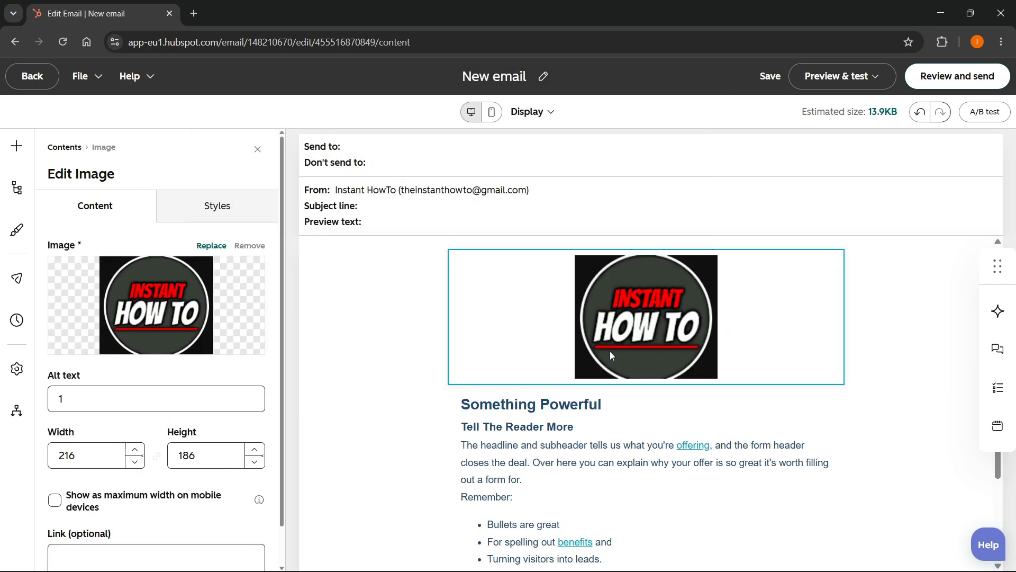
{"action": "scroll", "coordinate": [272, 349], "scroll_direction": "down", "scroll_amount": 1}
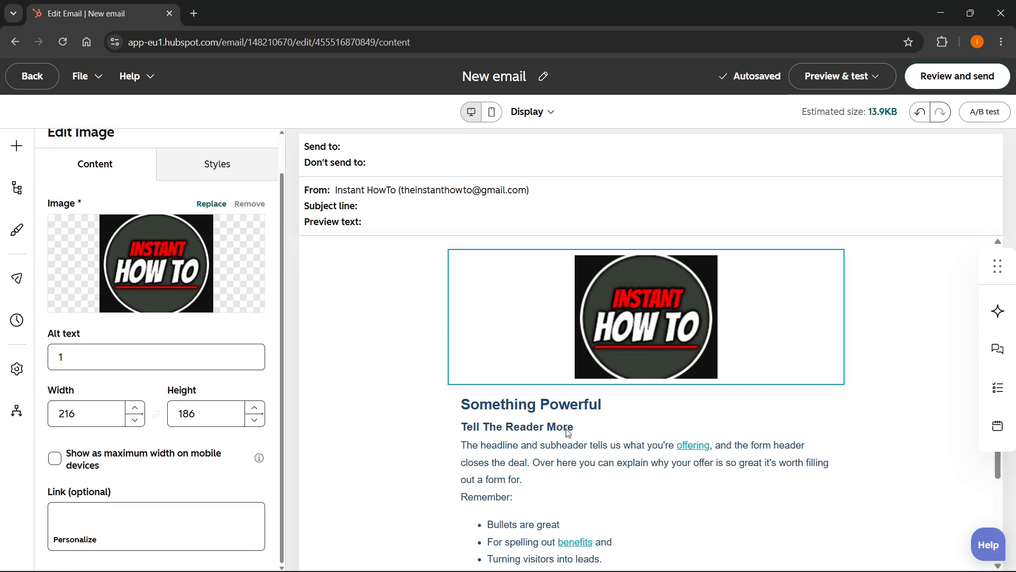
Replace all placeholder content in the text block with "I have a youtube channel with a lot of how-to tutorials!".
{"action": "left_click", "coordinate": [567, 427]}
{"action": "scroll", "coordinate": [588, 363], "scroll_direction": "down", "scroll_amount": 2}
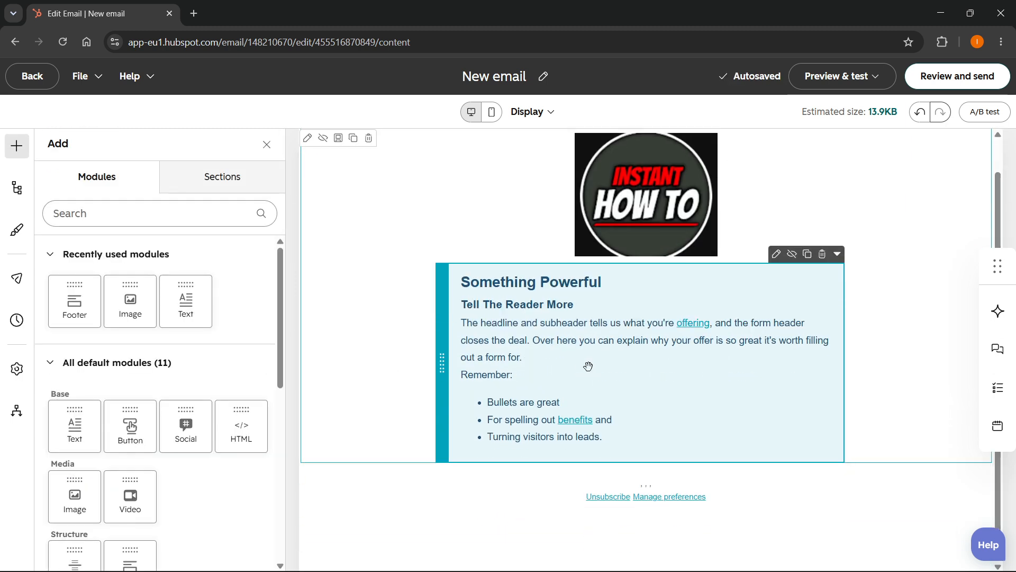
{"action": "left_click", "coordinate": [563, 342]}
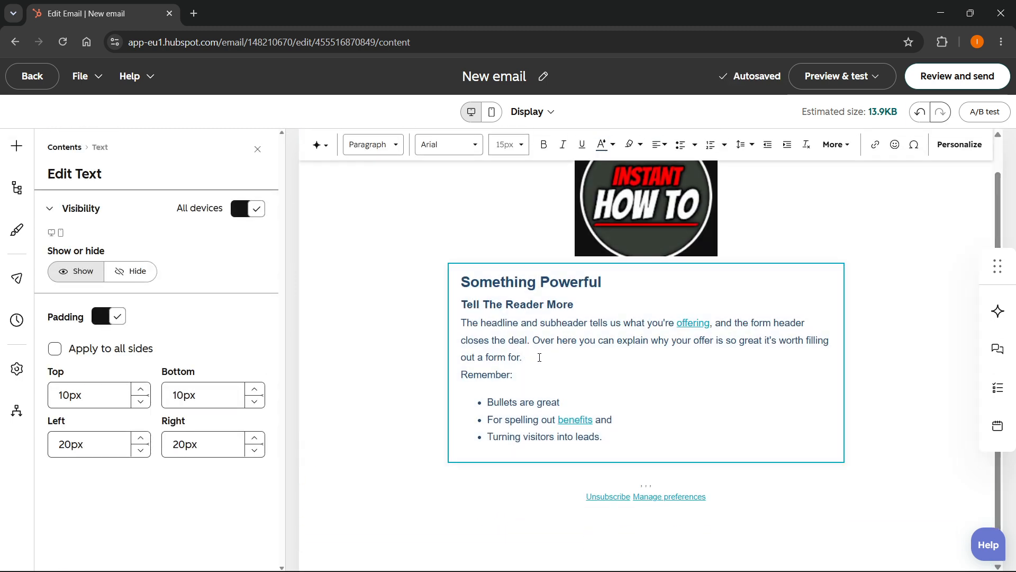
{"action": "scroll", "coordinate": [540, 360], "scroll_direction": "up", "scroll_amount": 2}
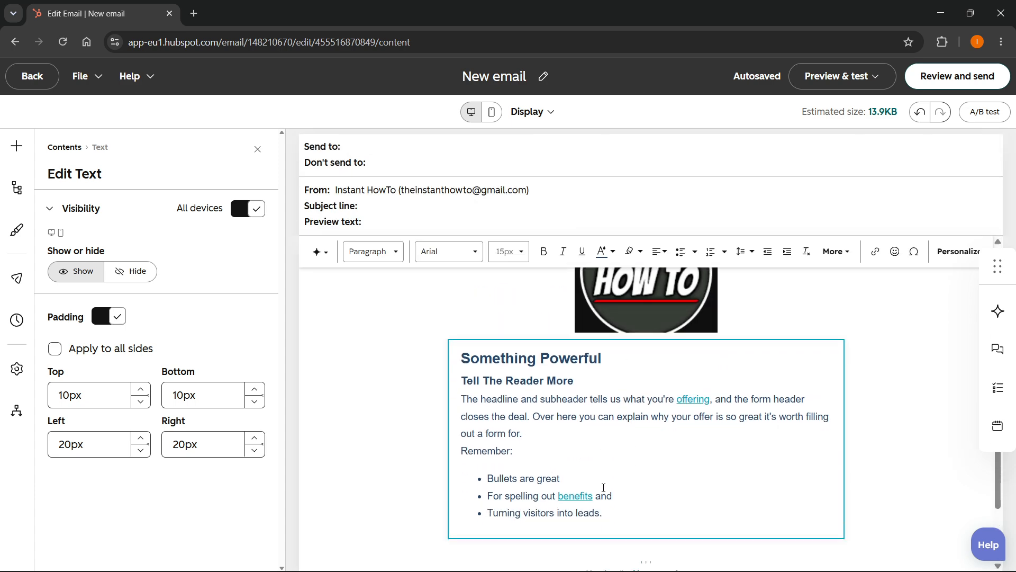
{"action": "scroll", "coordinate": [603, 488], "scroll_direction": "down", "scroll_amount": 2}
{"action": "left_click_drag", "start_coordinate": [615, 462], "coordinate": [463, 281]}
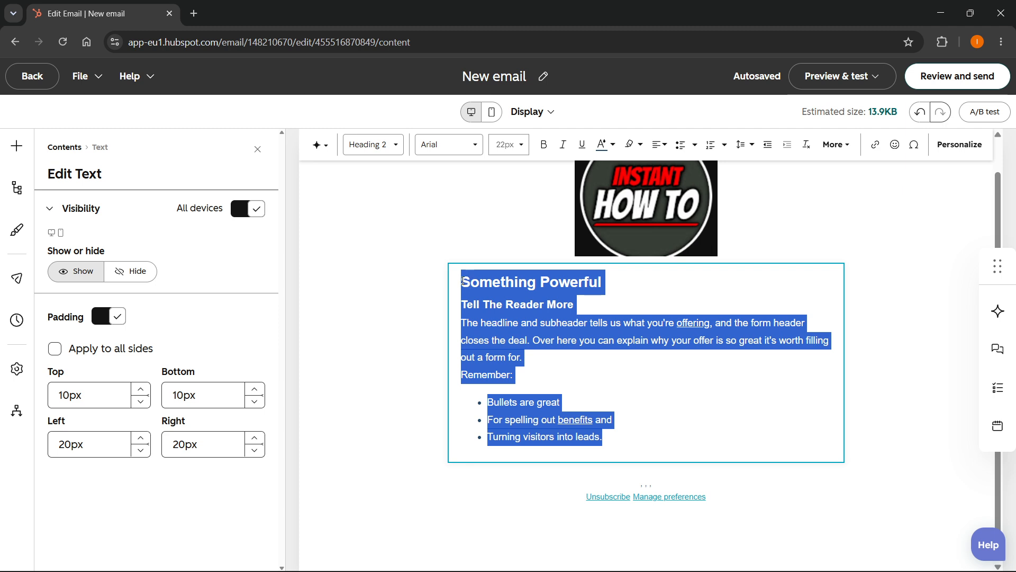
{"action": "type", "text": "I"}
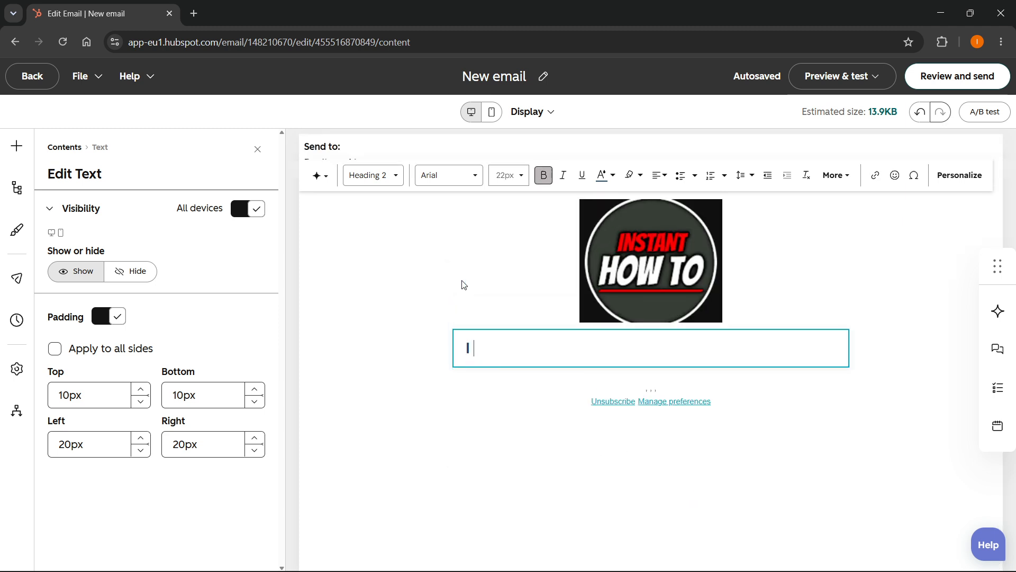
{"action": "type", "text": " have a youtube channel with a lot of "}
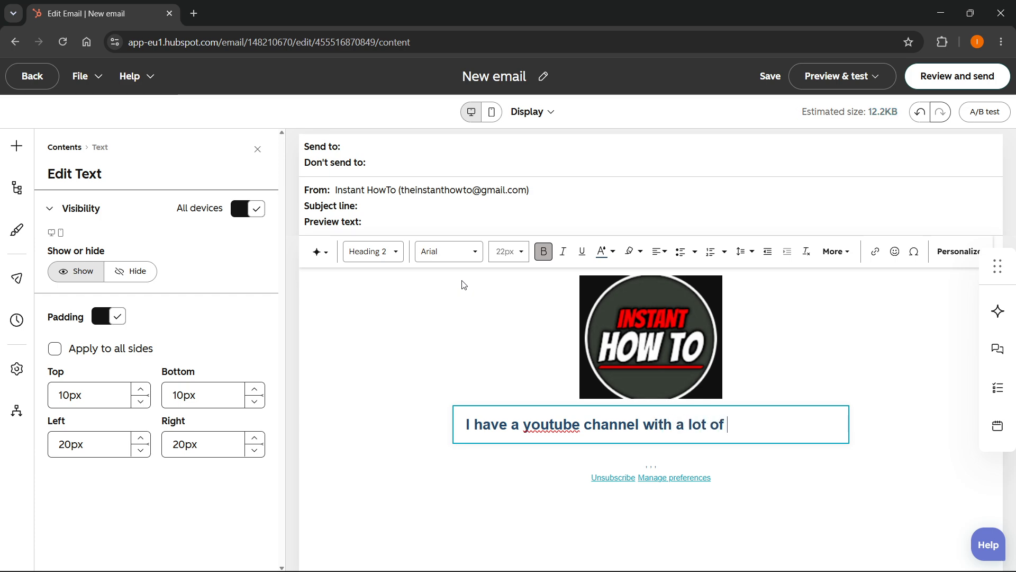
{"action": "type", "text": "how.t"}
{"action": "type", "text": "-to tutorials!"}
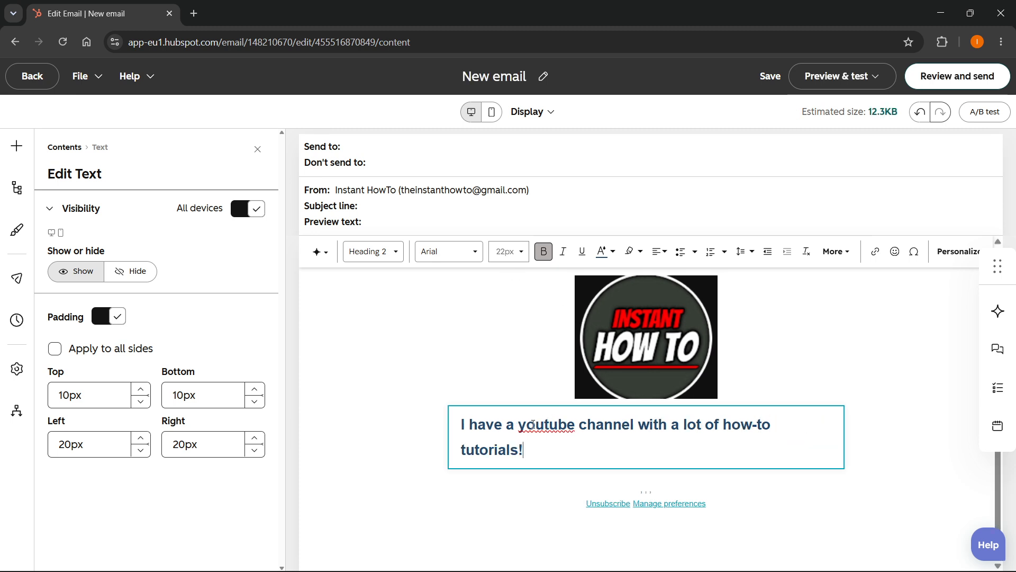
Correct the capitalization of "youtube" to "YouTube" in the text block.
{"action": "left_click_drag", "start_coordinate": [519, 425], "coordinate": [548, 424]}
{"action": "type", "text": "You"}
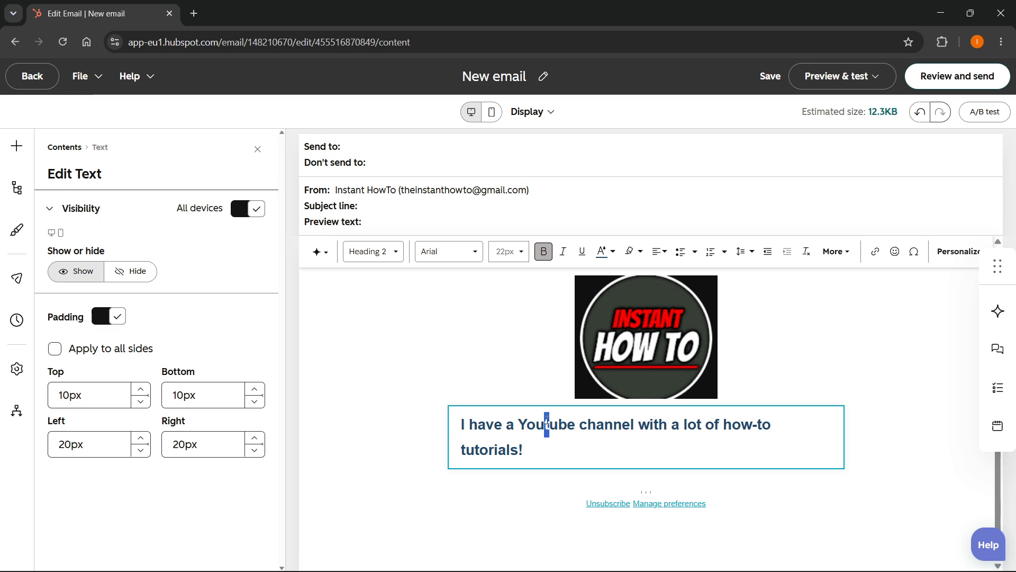
{"action": "type", "text": "T"}
{"action": "left_click", "coordinate": [660, 452]}
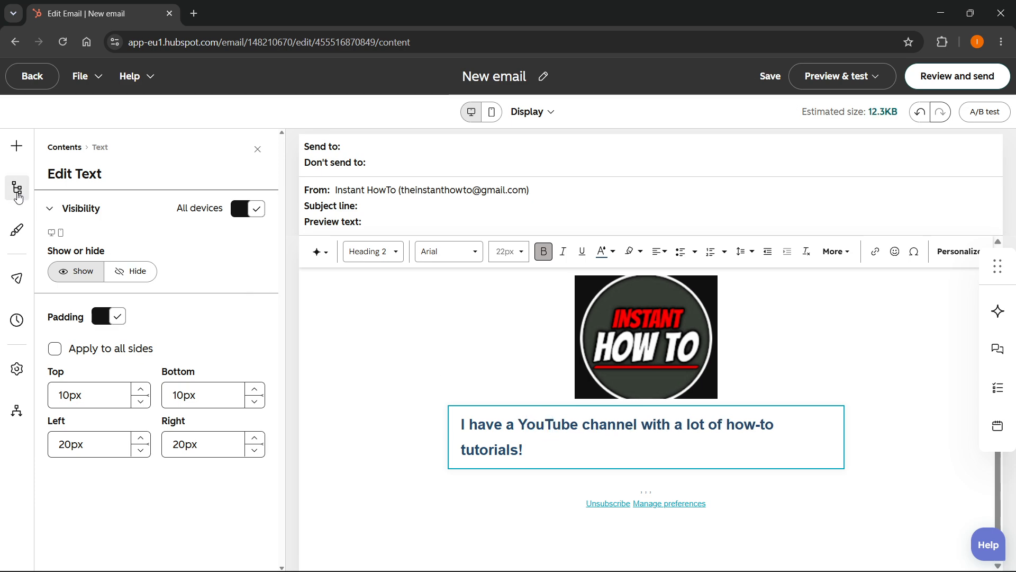
Examine the footer module's content and style settings without changing them.
{"action": "left_click", "coordinate": [702, 482]}
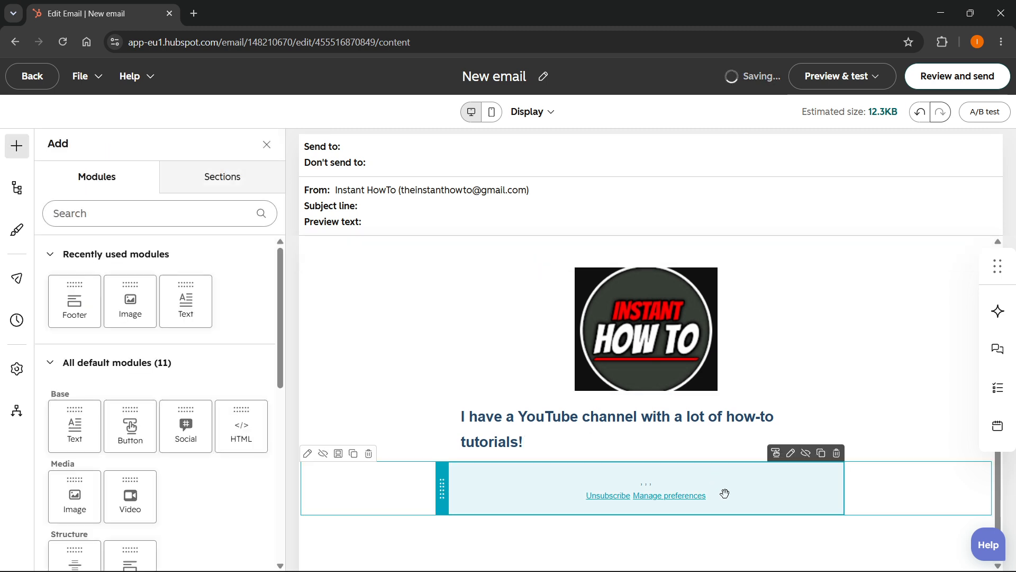
{"action": "left_click", "coordinate": [721, 483]}
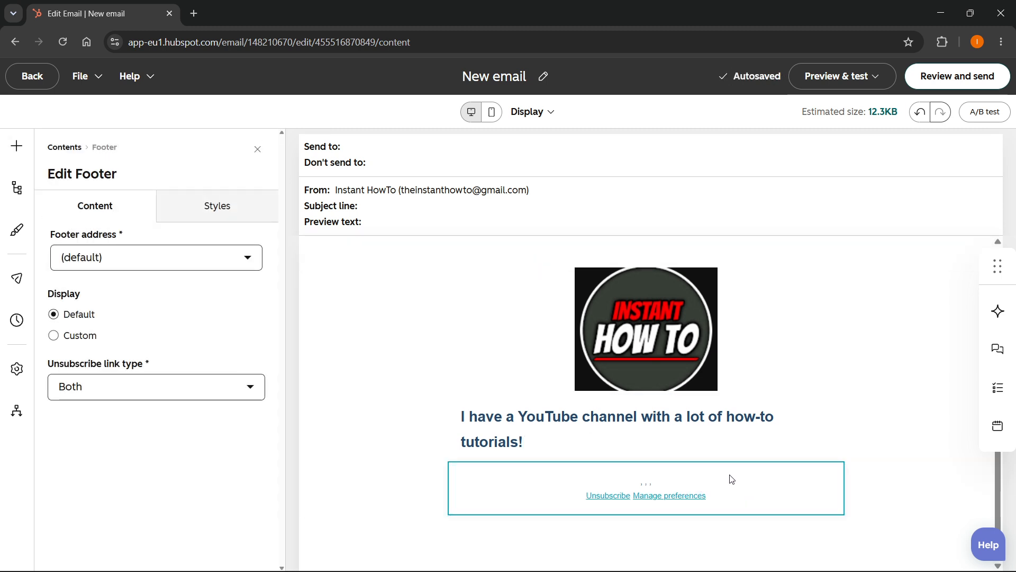
{"action": "left_click", "coordinate": [194, 217]}
{"action": "left_click", "coordinate": [136, 213]}
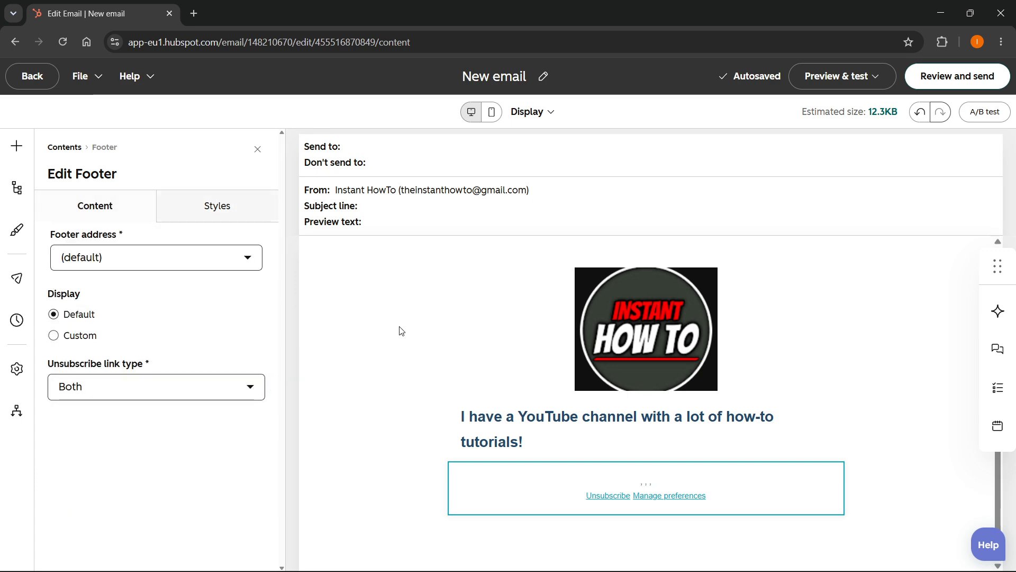
{"action": "left_click", "coordinate": [495, 380]}
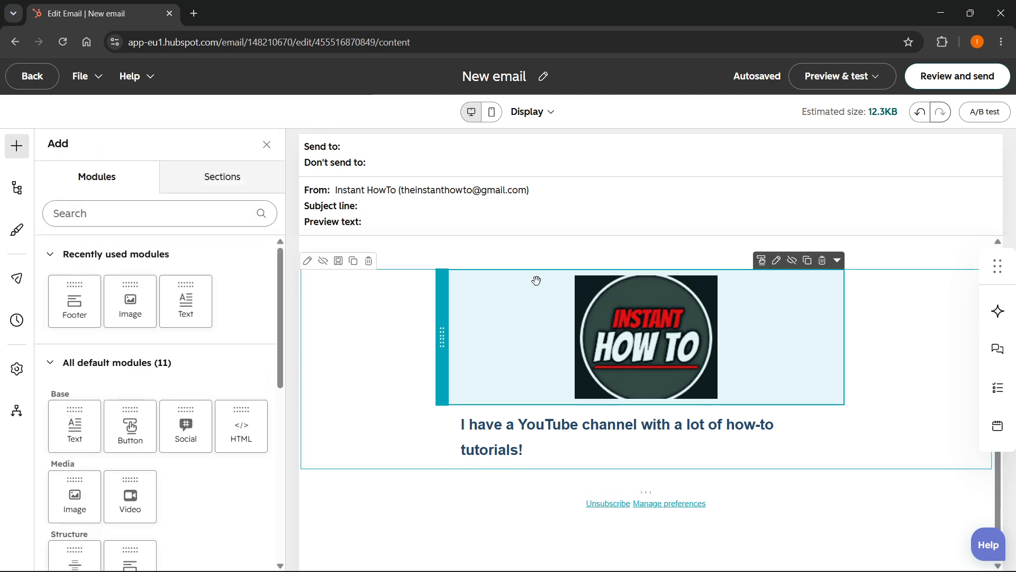
Preview the email as a contact, check the desktop and mobile layouts, and return to editing.
{"action": "left_click", "coordinate": [835, 78]}
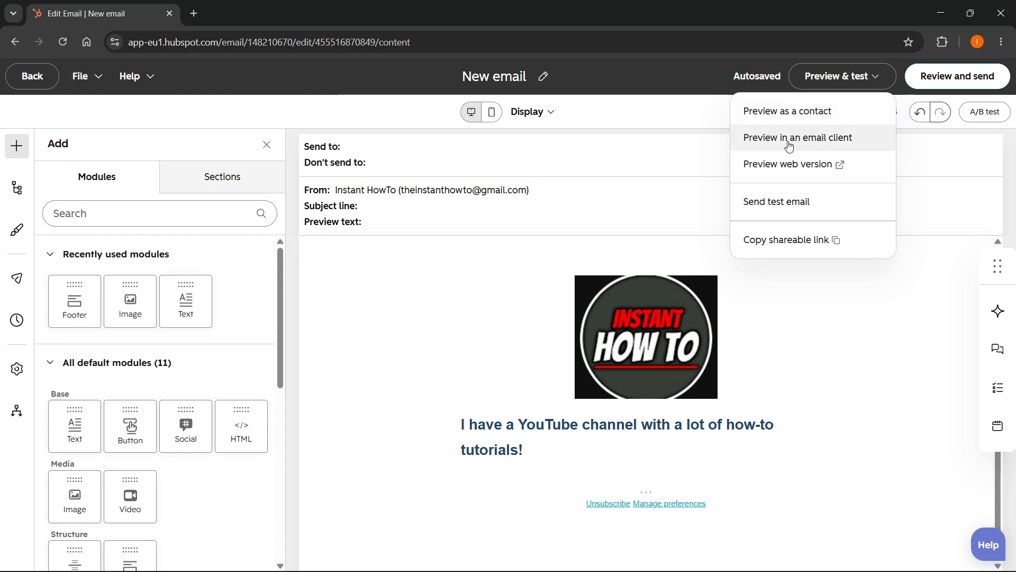
{"action": "left_click", "coordinate": [789, 109]}
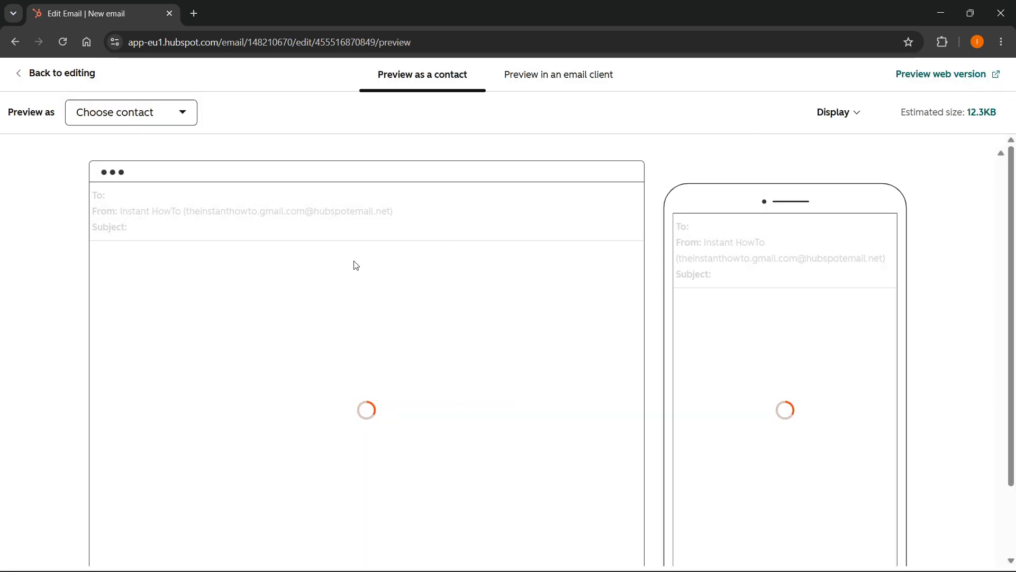
{"action": "scroll", "coordinate": [398, 320], "scroll_direction": "down", "scroll_amount": 2}
{"action": "scroll", "coordinate": [386, 403], "scroll_direction": "up", "scroll_amount": 2}
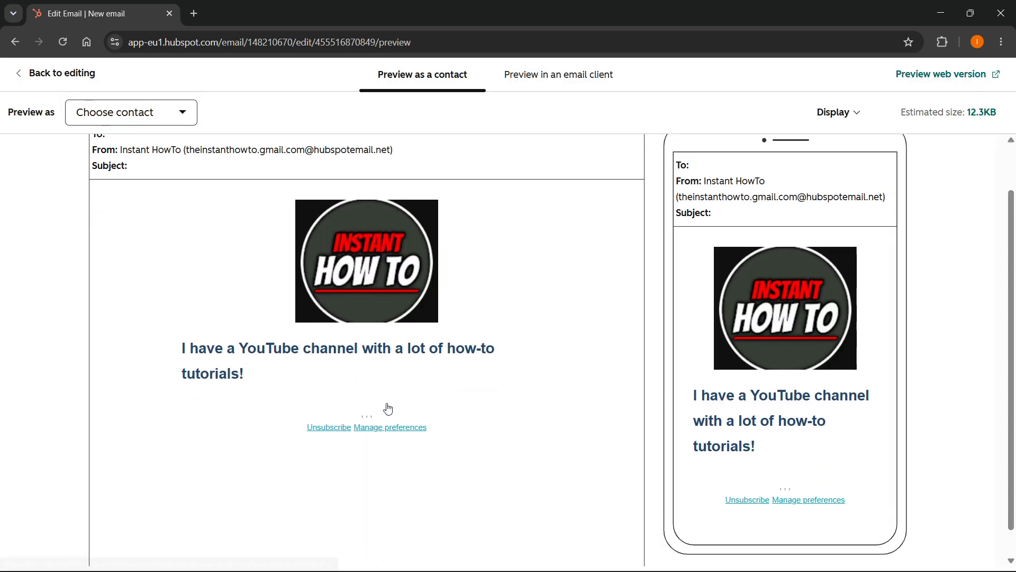
{"action": "left_click", "coordinate": [36, 81]}
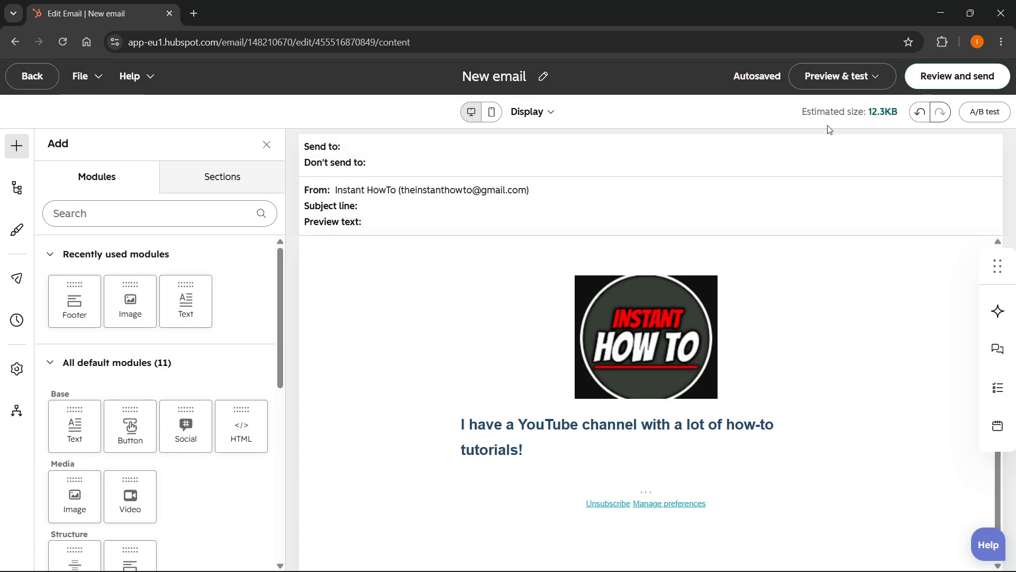
Check which required fields are missing before sending and set the subscription type to Marketing Information.
{"action": "left_click", "coordinate": [931, 79]}
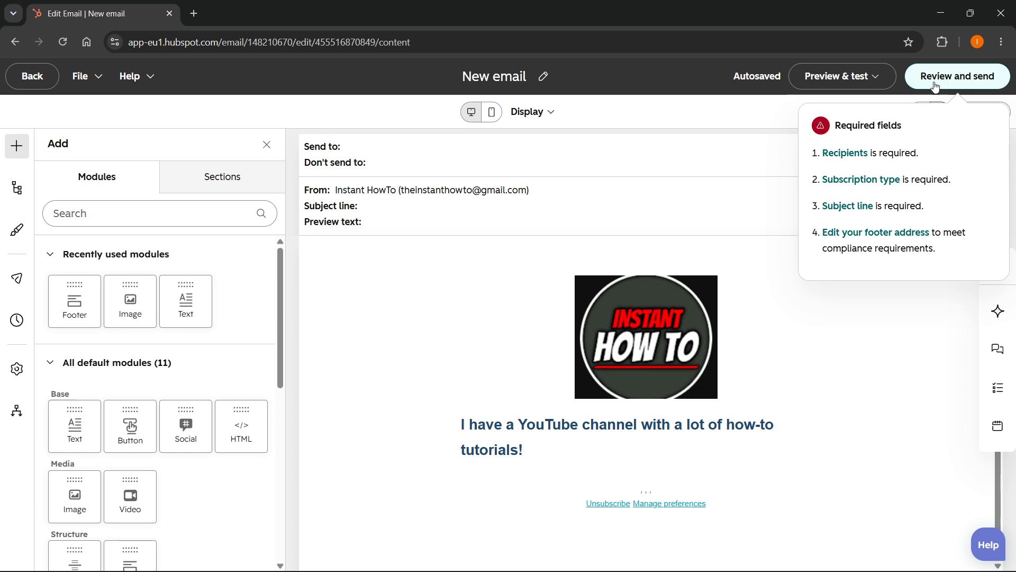
{"action": "left_click", "coordinate": [845, 153]}
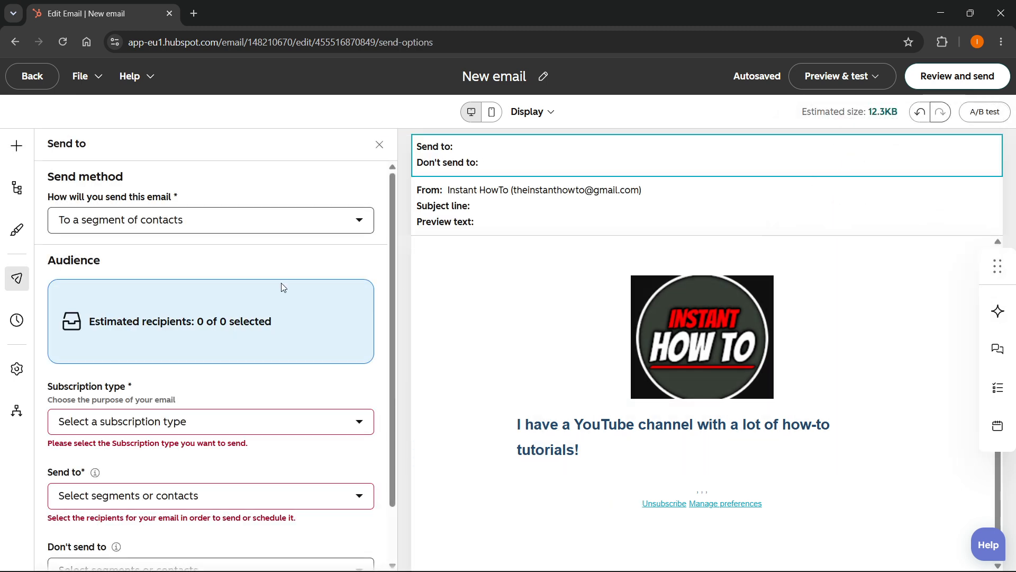
{"action": "scroll", "coordinate": [178, 310], "scroll_direction": "down", "scroll_amount": 1}
{"action": "left_click", "coordinate": [177, 364]}
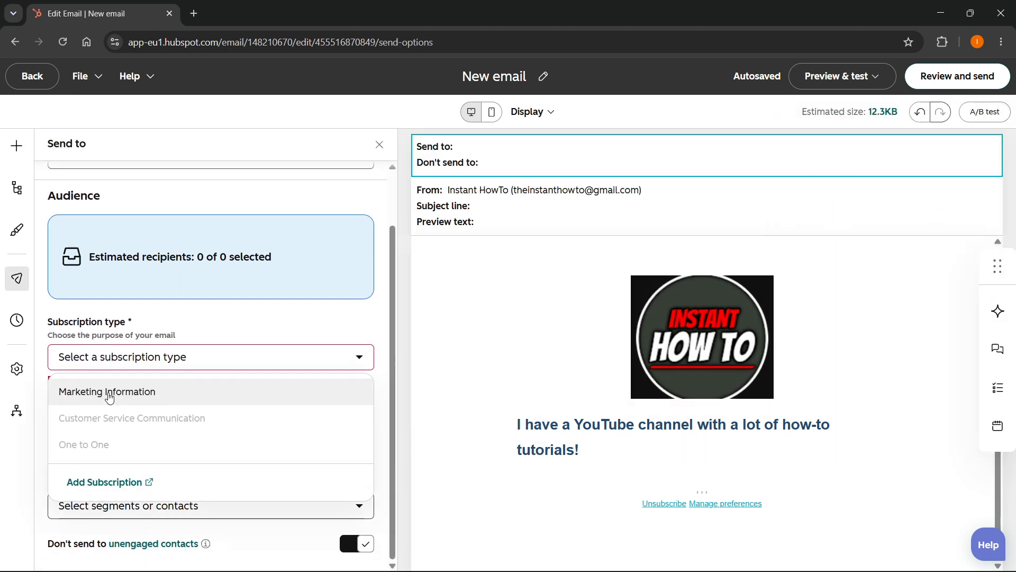
{"action": "left_click", "coordinate": [119, 393]}
Select the first two individual contacts as the email's recipients.
{"action": "left_click", "coordinate": [127, 430]}
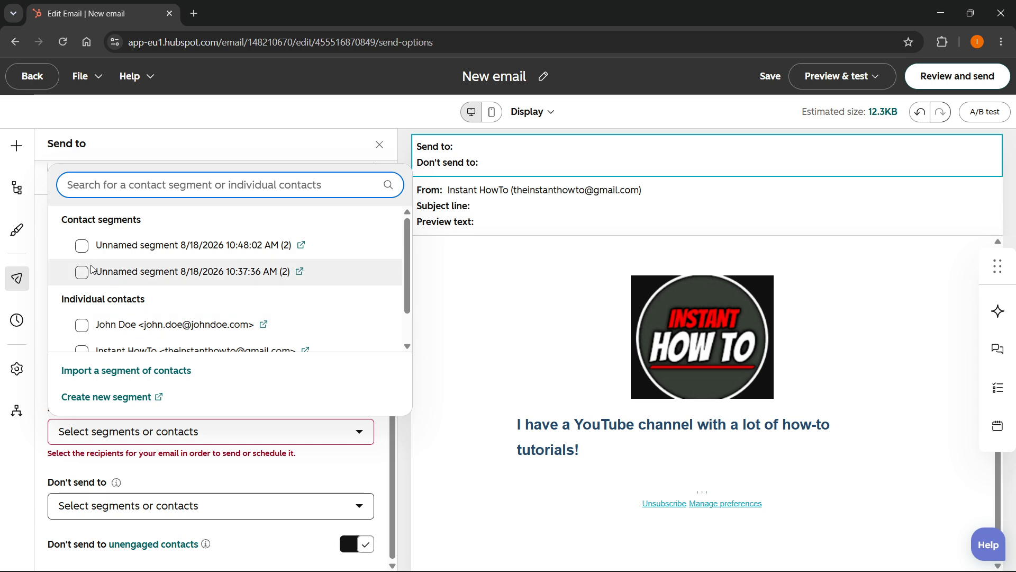
{"action": "scroll", "coordinate": [88, 269], "scroll_direction": "down", "scroll_amount": 1}
{"action": "left_click", "coordinate": [82, 286]}
{"action": "left_click", "coordinate": [82, 337]}
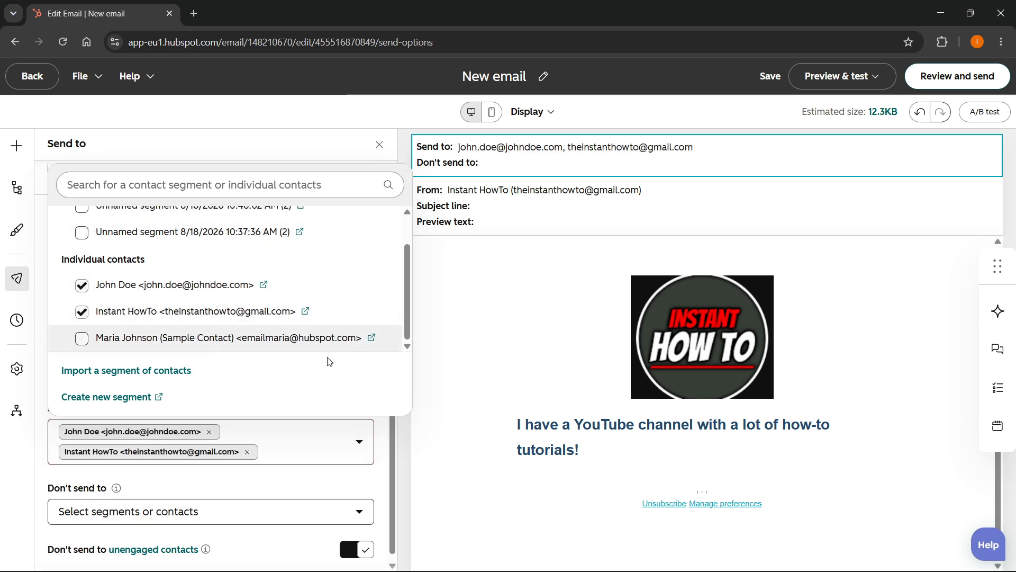
{"action": "left_click", "coordinate": [481, 344]}
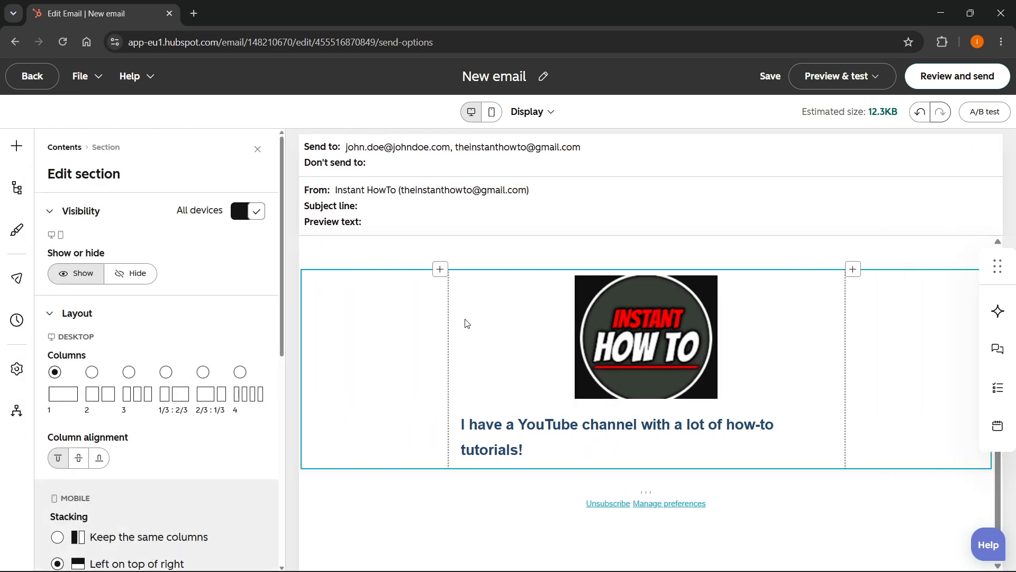
Set the subject line to "Tutorial Email" and the preview text to "Just a tutorial.".
{"action": "left_click", "coordinate": [406, 216]}
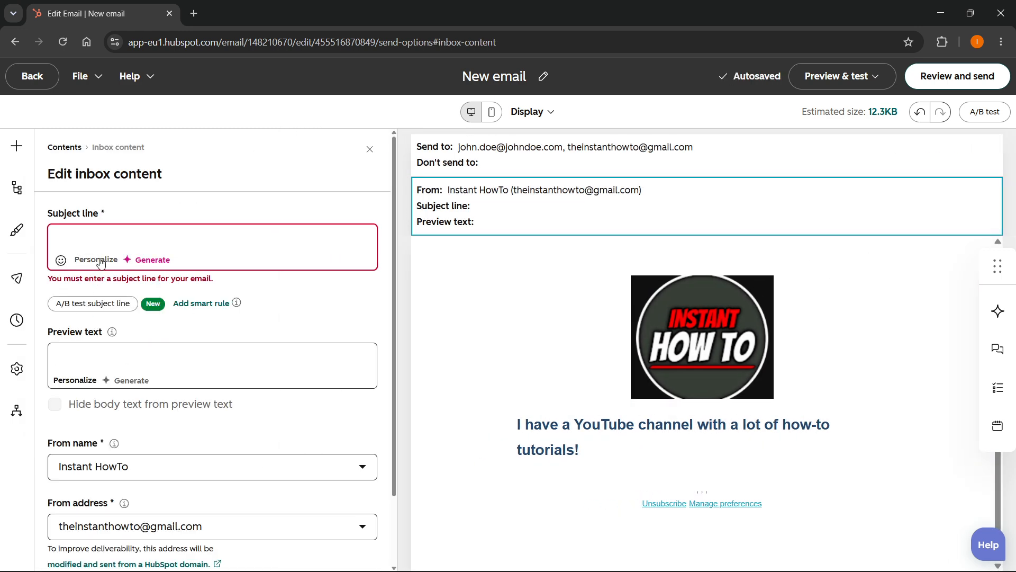
{"action": "type", "text": "Tutorial Email"}
{"action": "left_click", "coordinate": [112, 333]}
{"action": "type", "text": "Just a tutorial."}
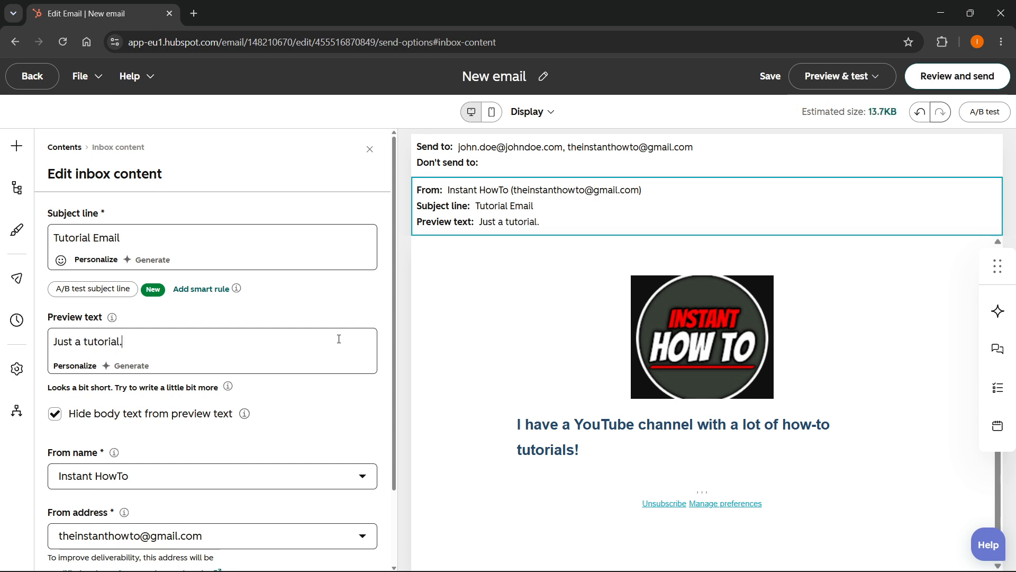
{"action": "scroll", "coordinate": [211, 407], "scroll_direction": "down", "scroll_amount": 3}
{"action": "scroll", "coordinate": [207, 406], "scroll_direction": "up", "scroll_amount": 3}
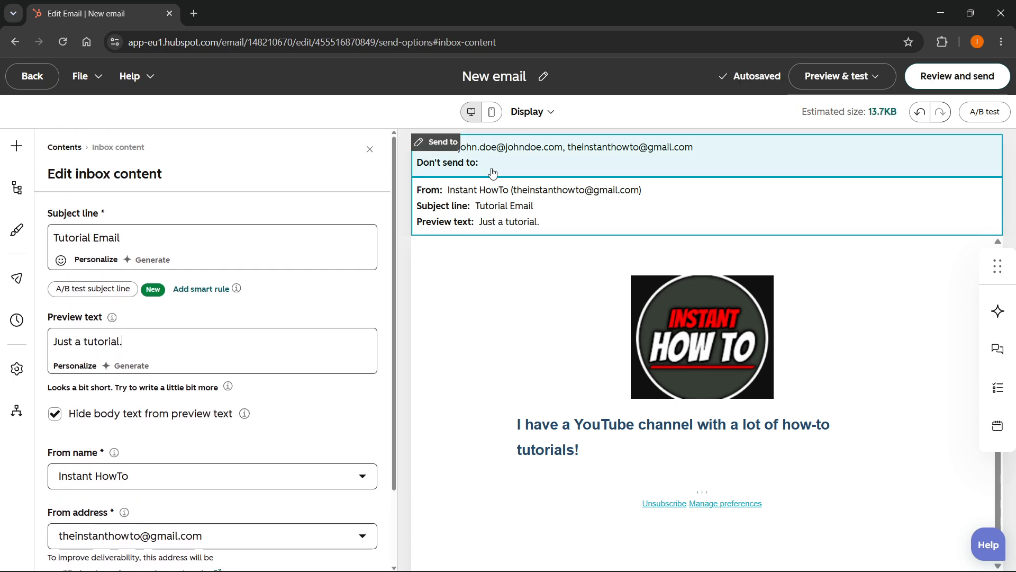
Check the remaining required fields, view the footer address form, and close it without entering anything.
{"action": "mouse_move", "coordinate": [938, 88]}
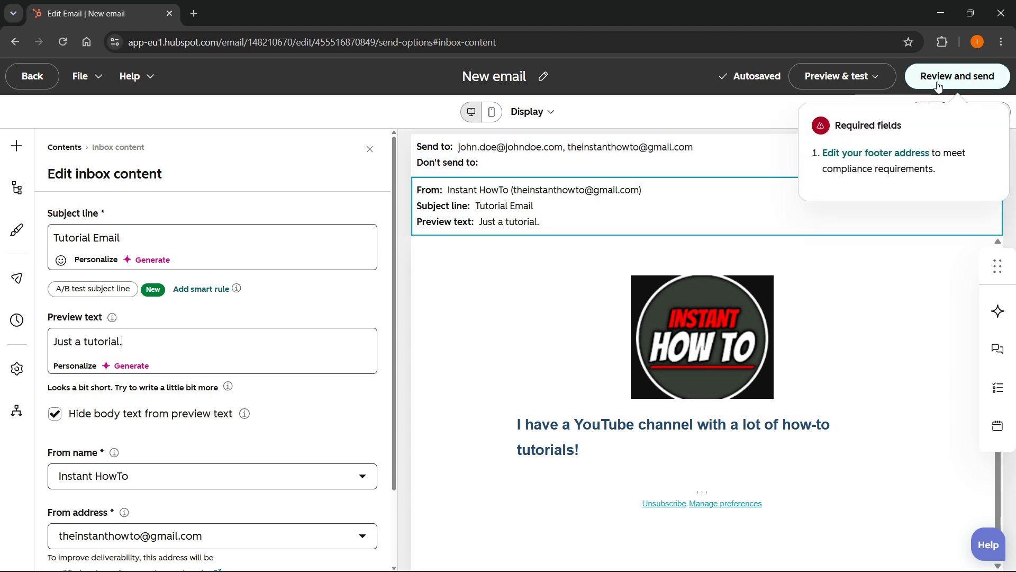
{"action": "left_click", "coordinate": [885, 155]}
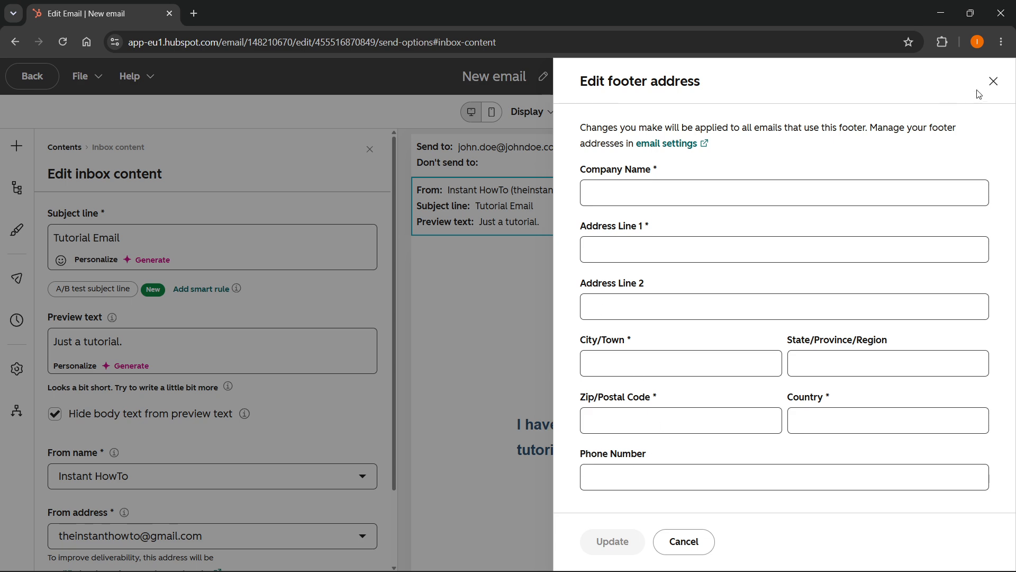
{"action": "left_click", "coordinate": [994, 81]}
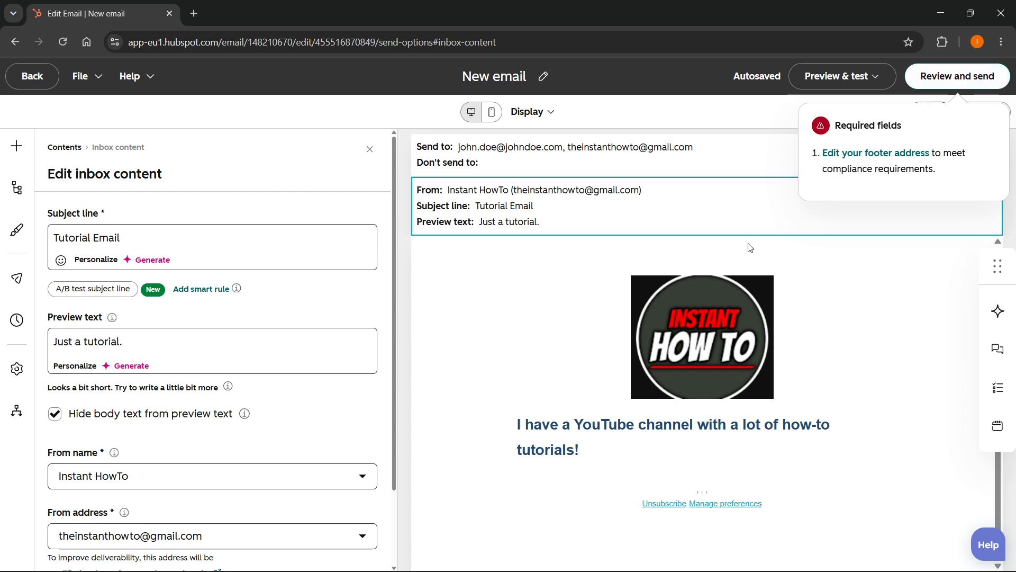
Open the AI assistant to view its conversation and close it again.
{"action": "left_click", "coordinate": [426, 290]}
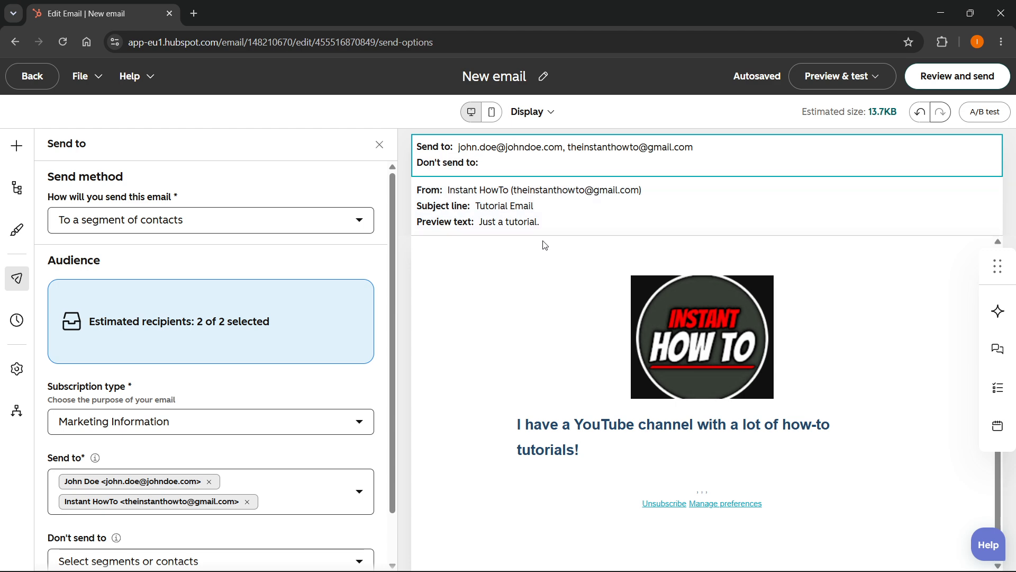
{"action": "left_click", "coordinate": [997, 312]}
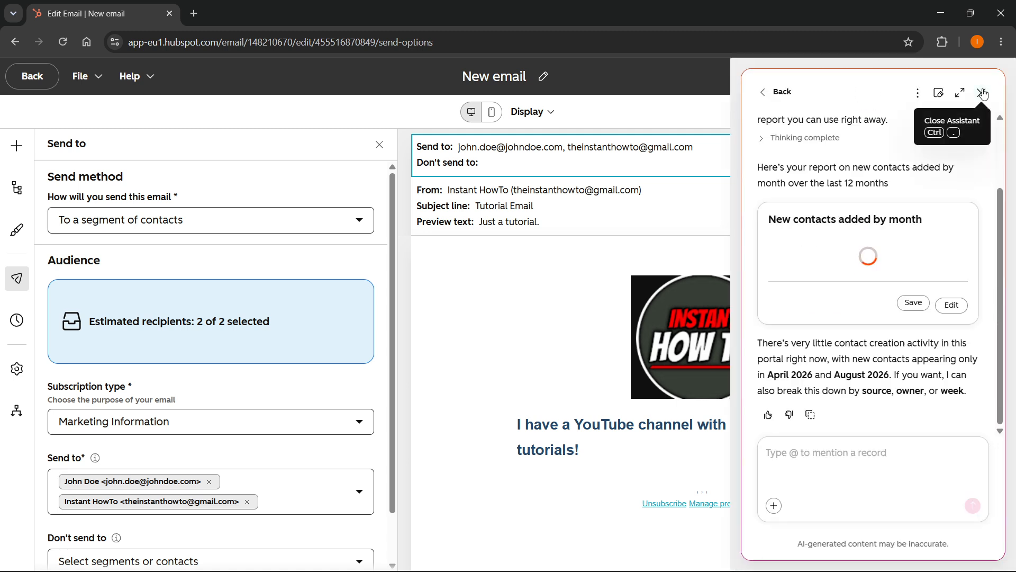
{"action": "left_click", "coordinate": [983, 94]}
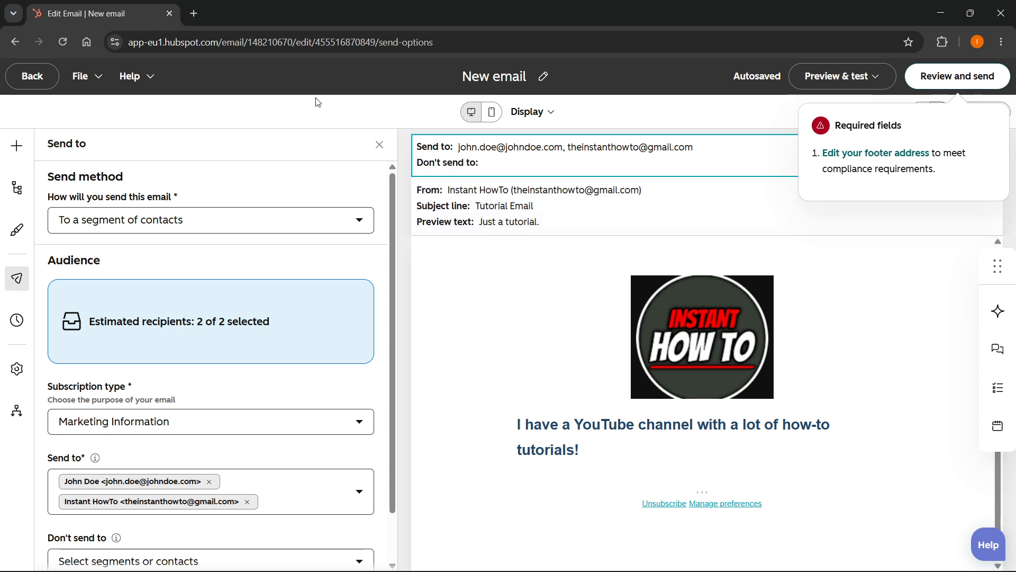